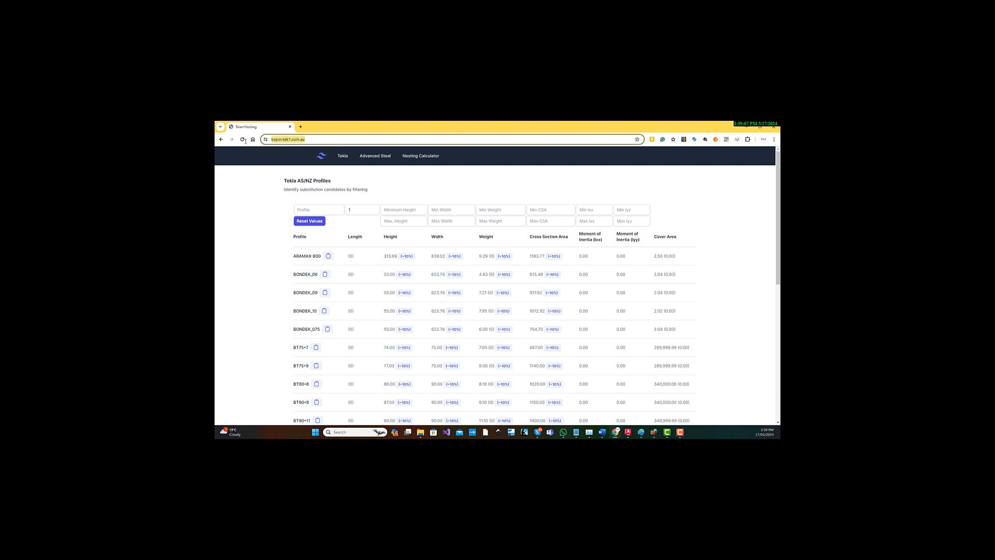
Open the Nesting Calculator, look over its usage instructions and return to the calculator page.
{"action": "left_click", "coordinate": [424, 157]}
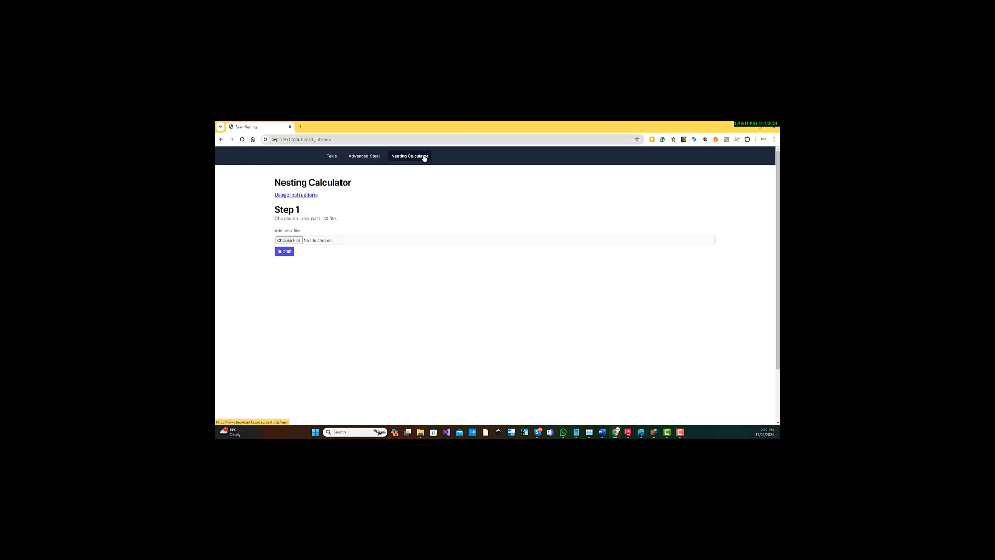
{"action": "left_click", "coordinate": [294, 196]}
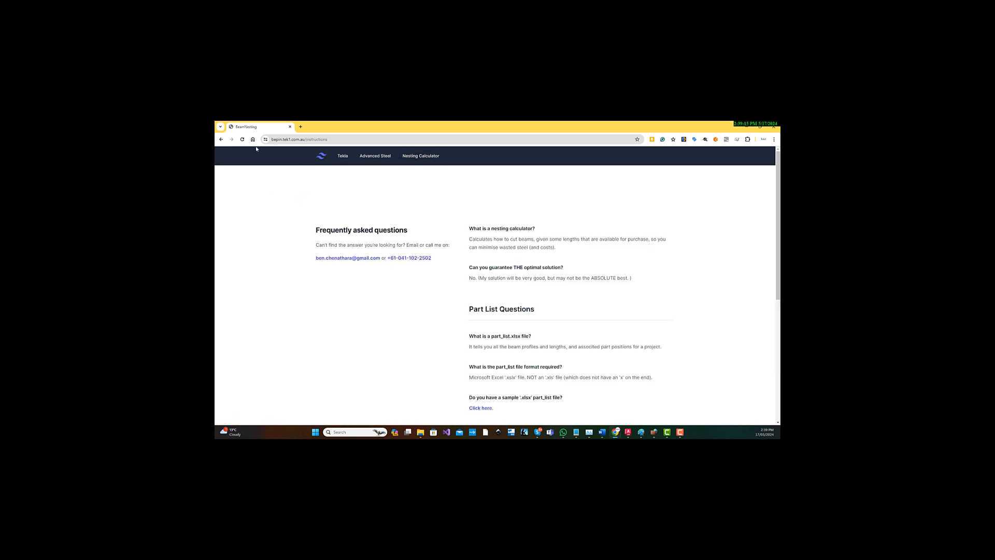
{"action": "left_click", "coordinate": [221, 139]}
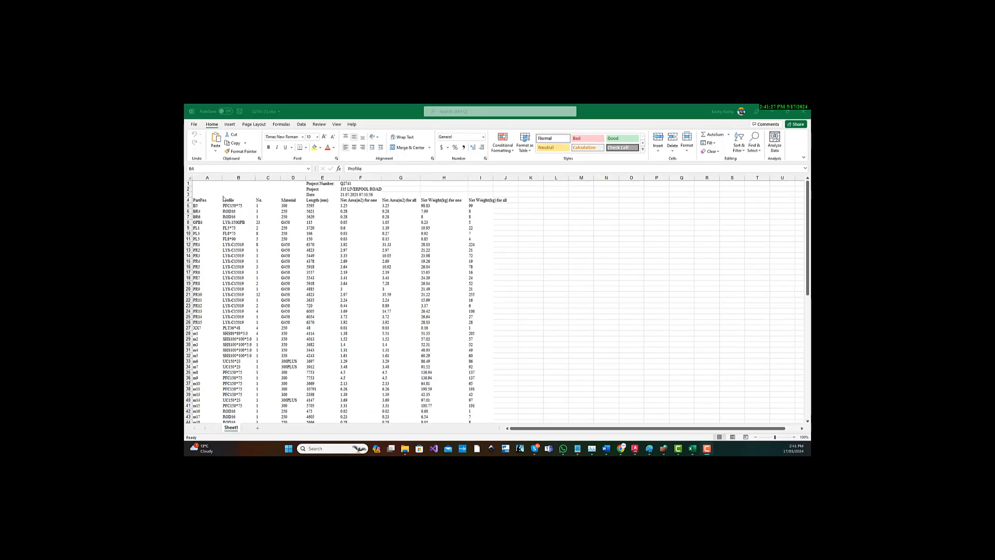
{"action": "left_click", "coordinate": [251, 205]}
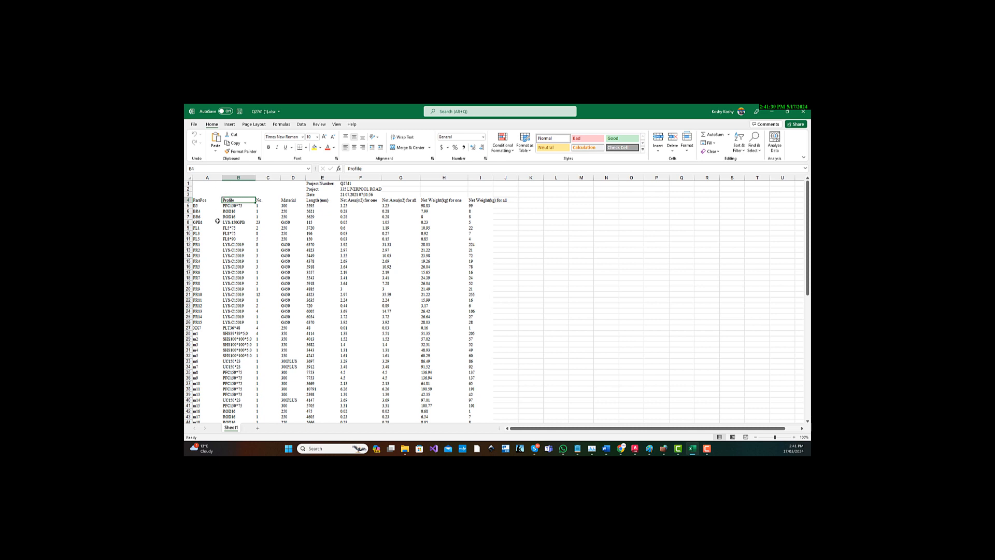
{"action": "left_click", "coordinate": [237, 194]}
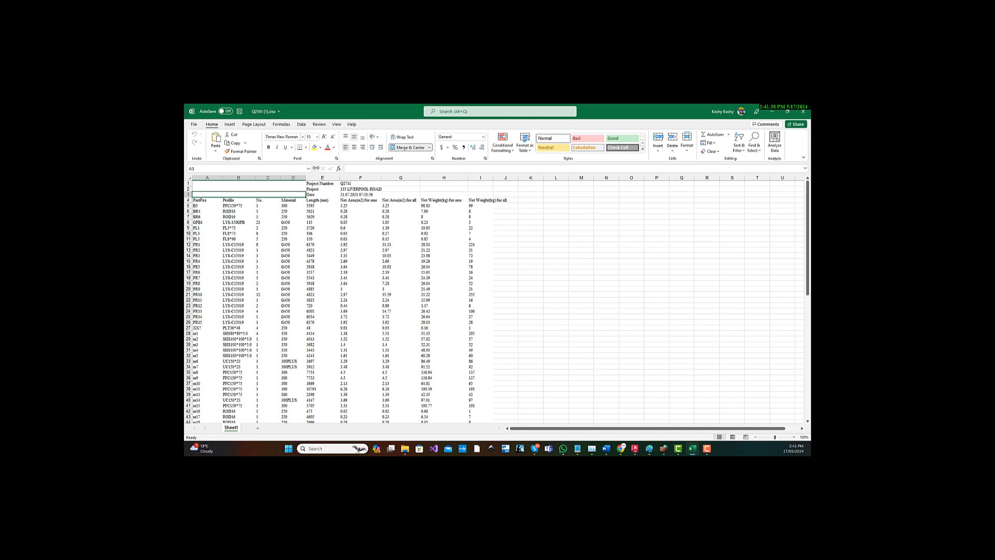
{"action": "left_click", "coordinate": [456, 186]}
{"action": "type", "text": "xlsX"}
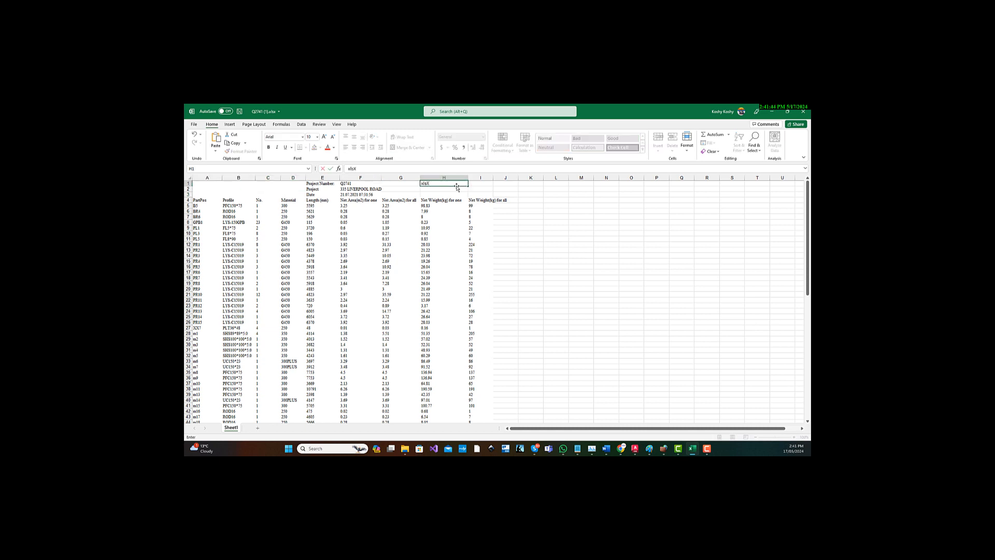
{"action": "key", "text": "Escape"}
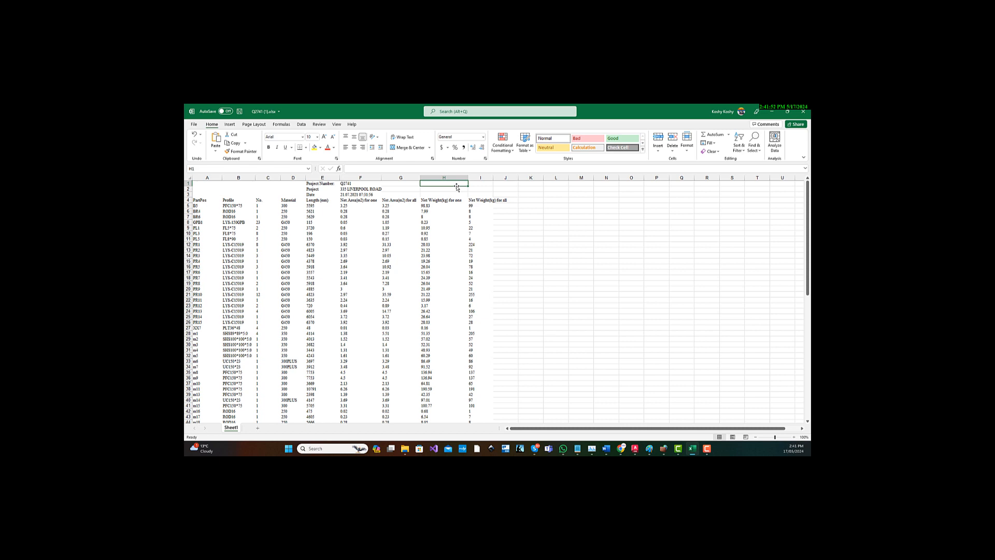
Examine the PartPos, Profile, No., Material and Length (mm) column headers in row 4 of the part list spreadsheet.
{"action": "key", "text": "Left"}
{"action": "key", "text": "Left"}
{"action": "key", "text": "Left"}
{"action": "key", "text": "Left"}
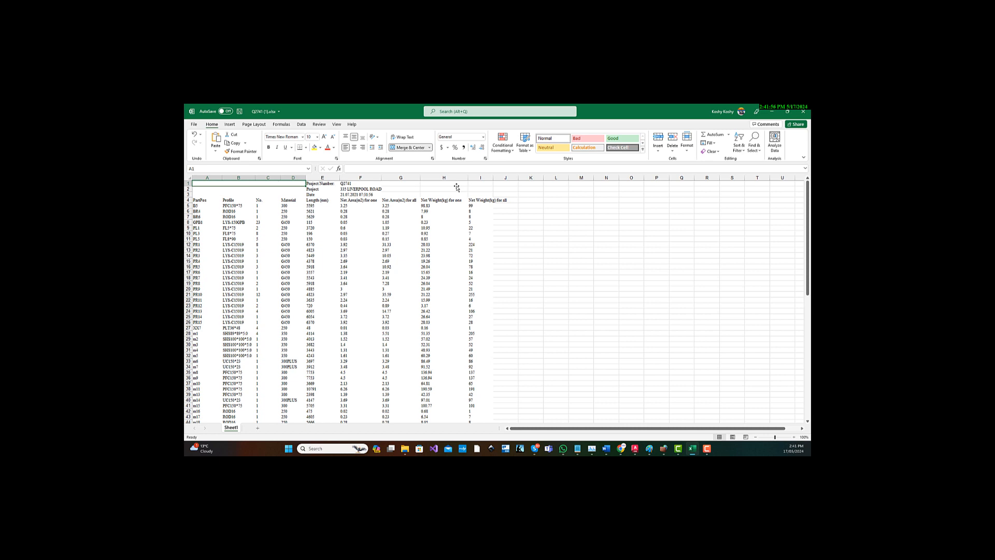
{"action": "key", "text": "Down"}
{"action": "key", "text": "Down"}
{"action": "key", "text": "Down"}
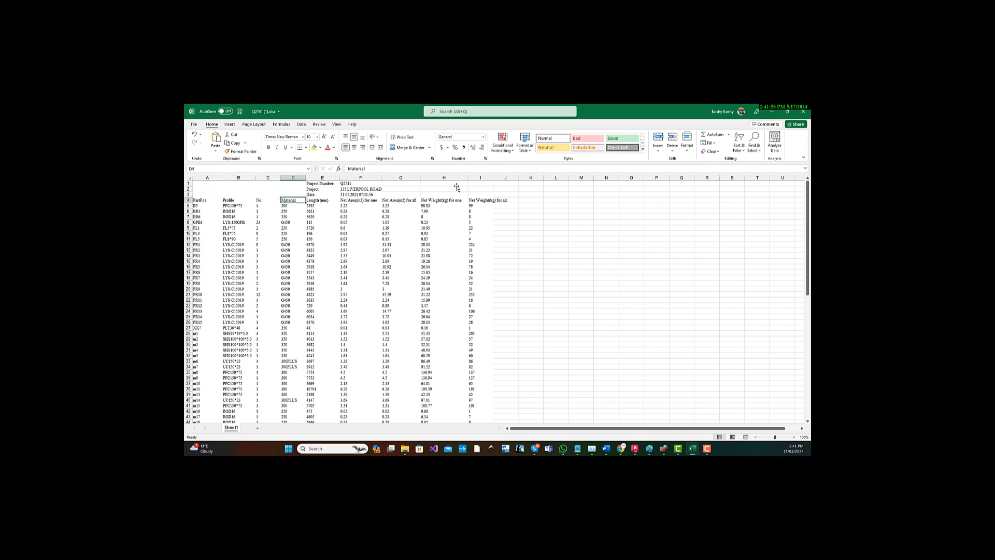
{"action": "key", "text": "Left"}
{"action": "key", "text": "Left"}
{"action": "key", "text": "Left"}
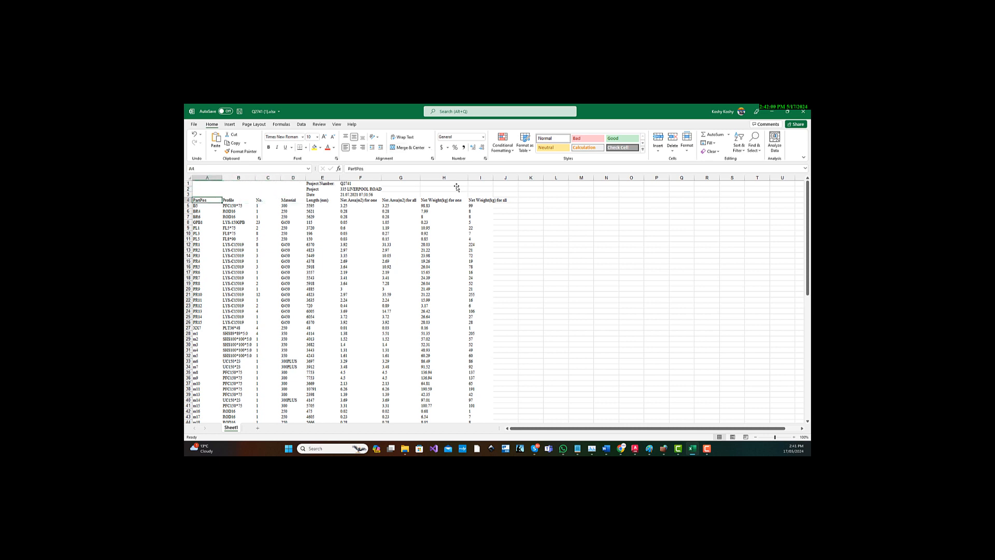
{"action": "key", "text": "Right"}
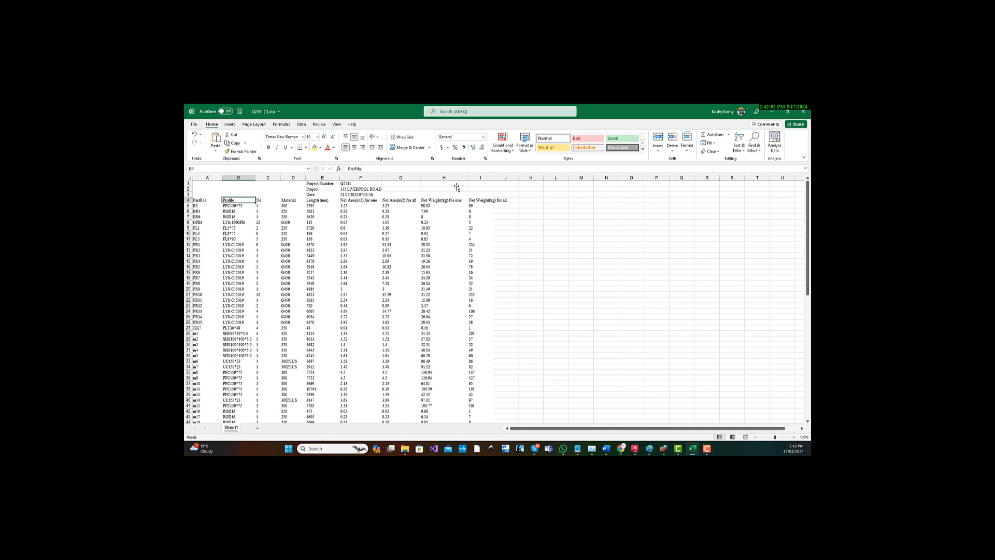
{"action": "key", "text": "Right"}
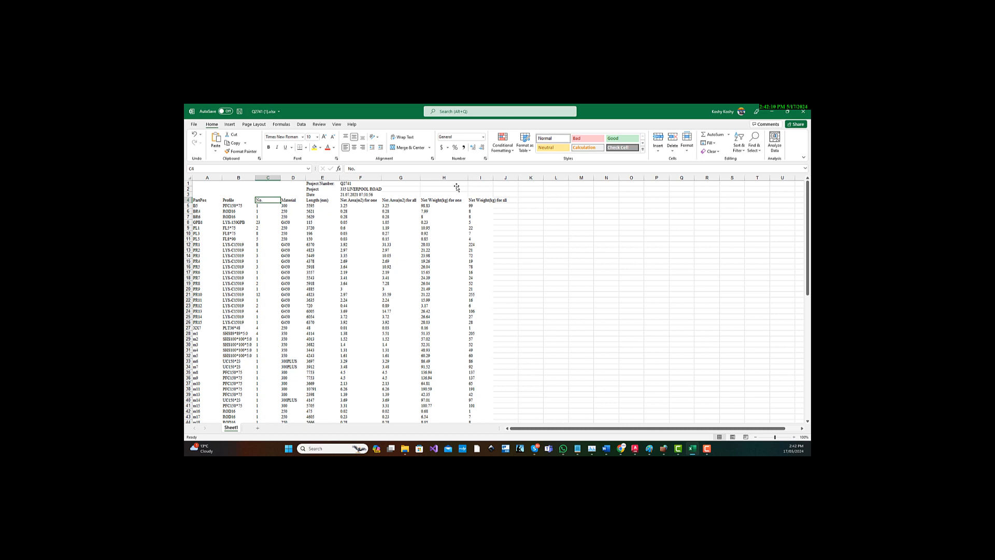
{"action": "key", "text": "Right"}
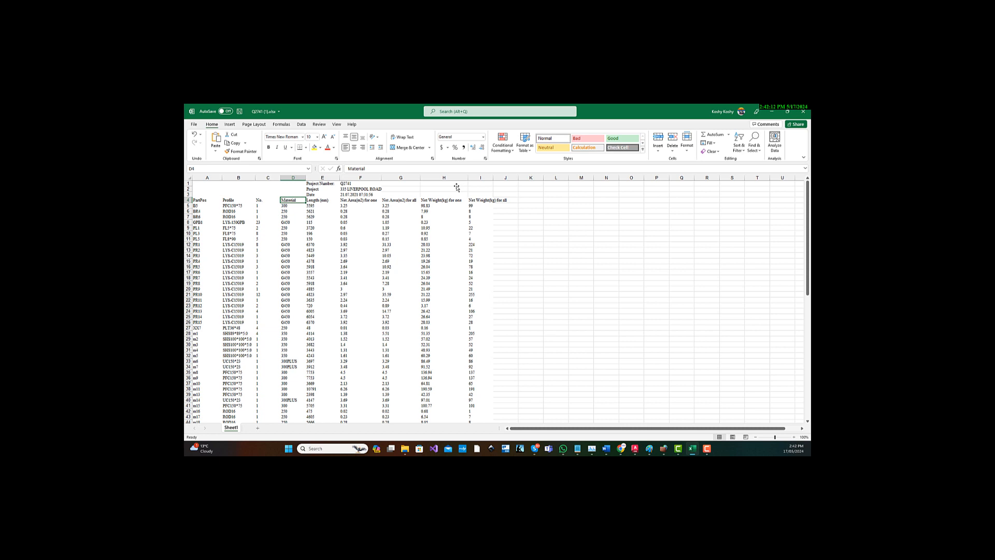
{"action": "key", "text": "Right"}
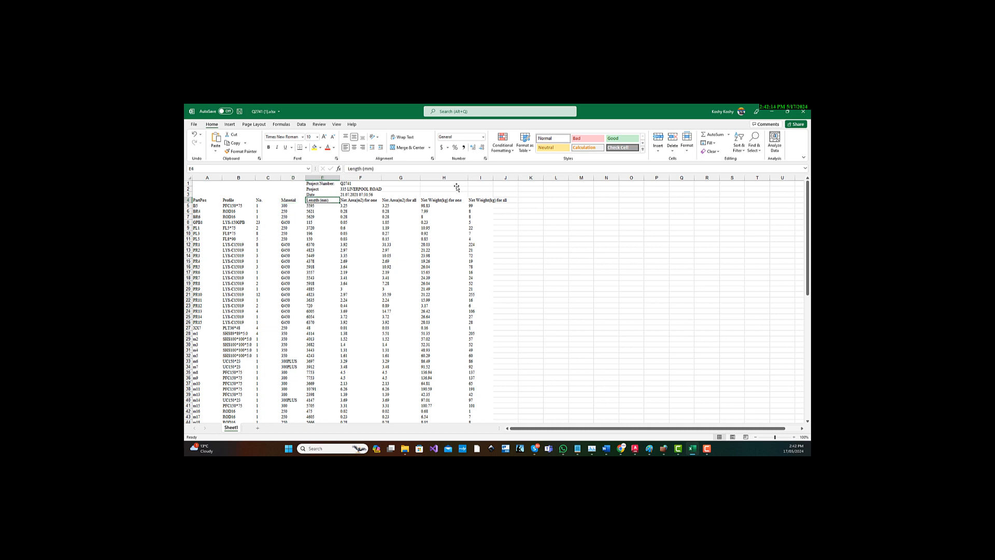
Select the five required headers in A4:E4 and check the first part row beneath them.
{"action": "key", "text": "Left"}
{"action": "key", "text": "Left"}
{"action": "key", "text": "Left"}
{"action": "key", "text": "Left"}
{"action": "key", "text": "shift+Right"}
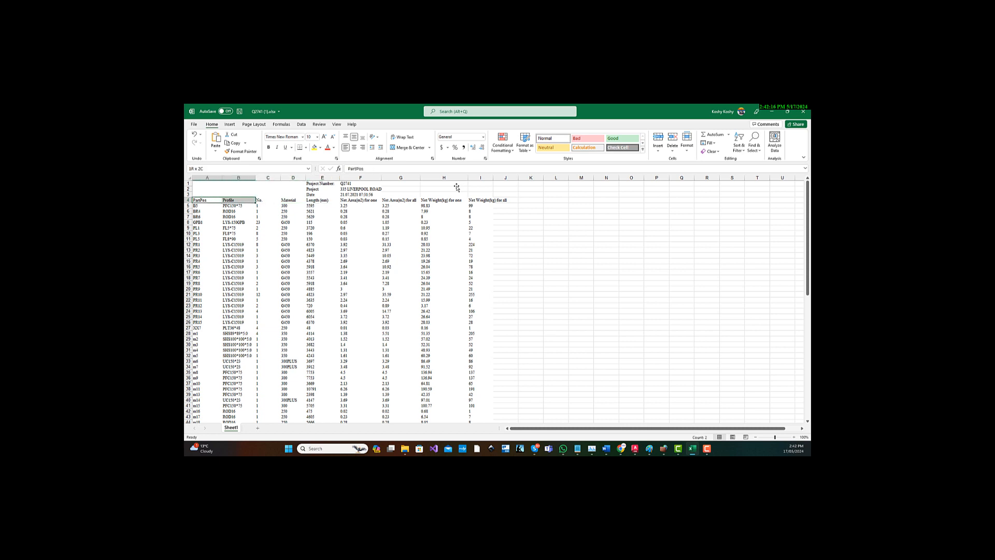
{"action": "key", "text": "shift+Right"}
{"action": "key", "text": "shift+Right"}
{"action": "key", "text": "shift+Right"}
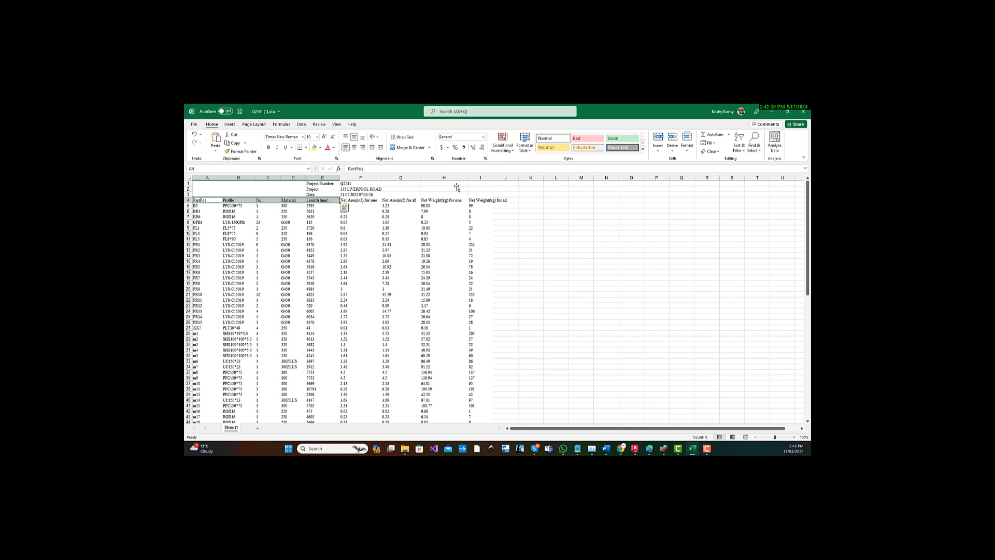
{"action": "key", "text": "Down"}
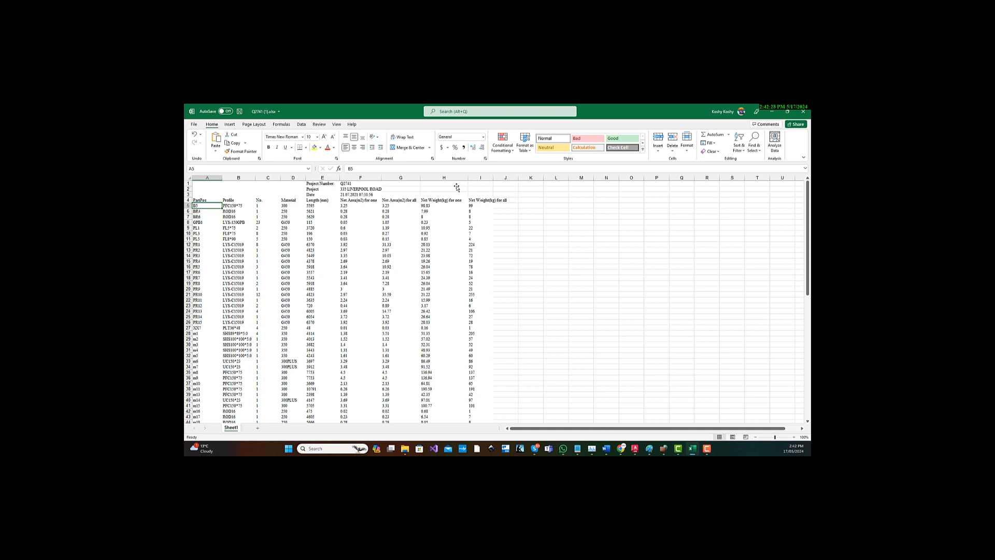
{"action": "left_click", "coordinate": [299, 195]}
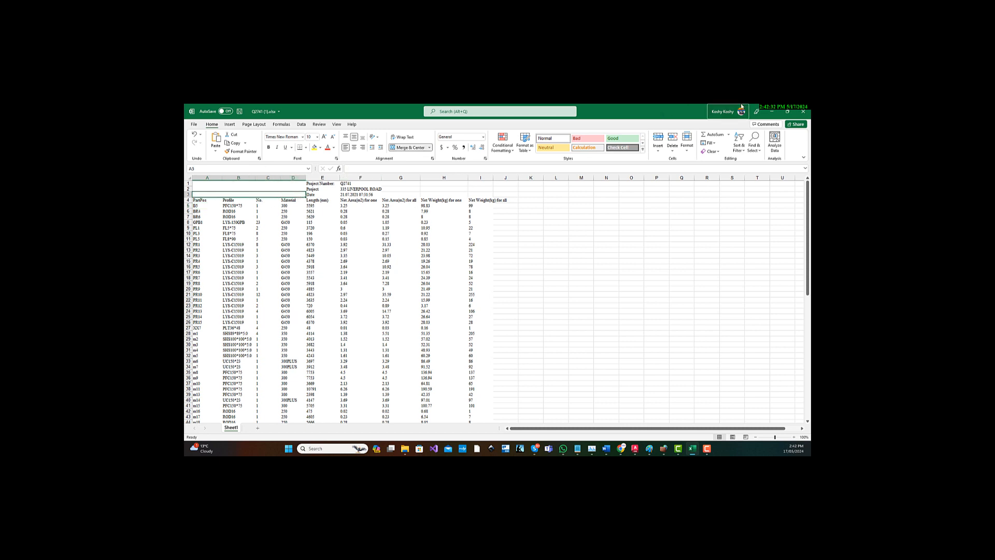
Switch back to Chrome and open the Nesting Calculator's usage instructions in a new browser tab.
{"action": "left_click", "coordinate": [774, 112]}
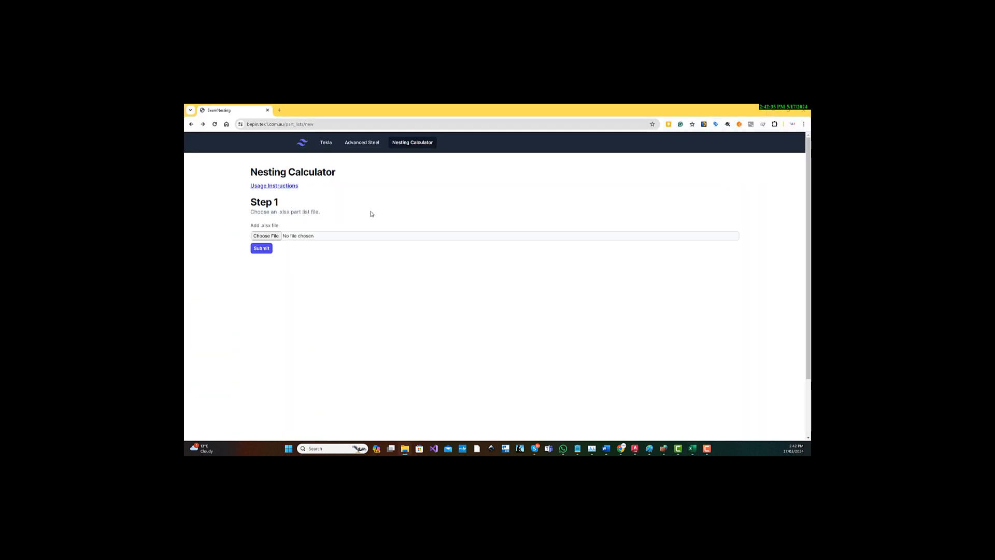
{"action": "right_click", "coordinate": [281, 188]}
{"action": "left_click", "coordinate": [413, 157]}
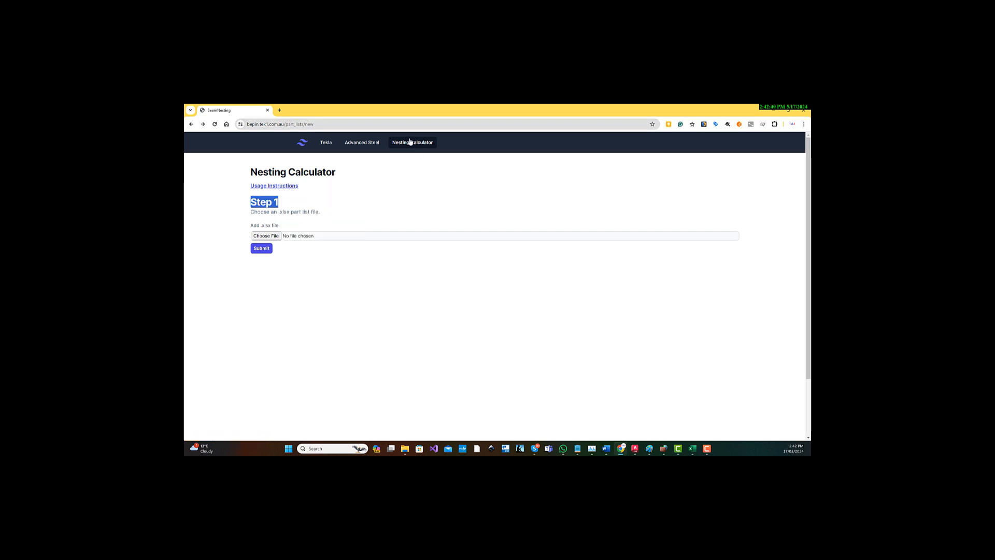
{"action": "left_click", "coordinate": [404, 143]}
{"action": "right_click", "coordinate": [284, 187]}
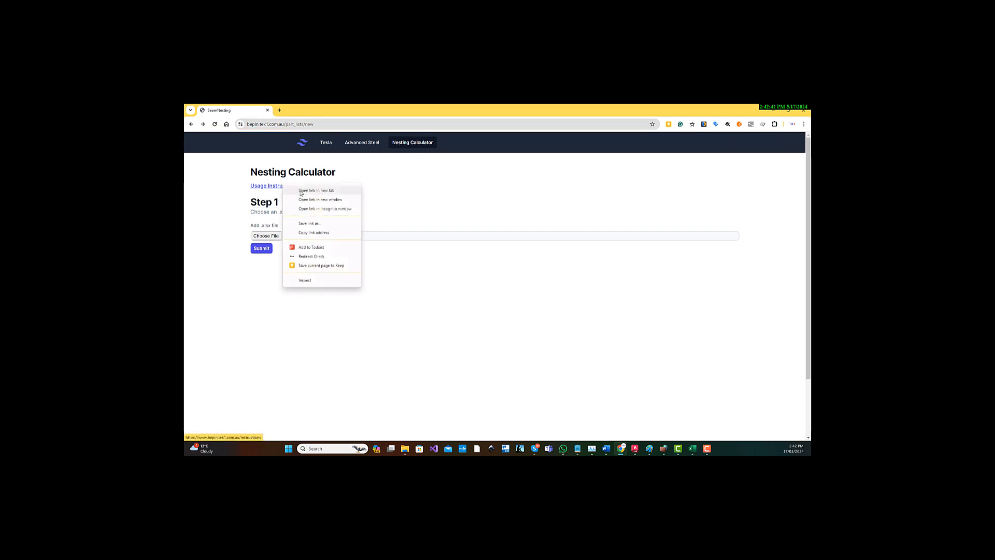
{"action": "left_click", "coordinate": [301, 191]}
{"action": "left_click", "coordinate": [307, 115]}
Find the question about a sample .xlsx part list in the instructions, then return to the Nesting Calculator page.
{"action": "scroll", "coordinate": [536, 235], "scroll_direction": "down", "scroll_amount": 3}
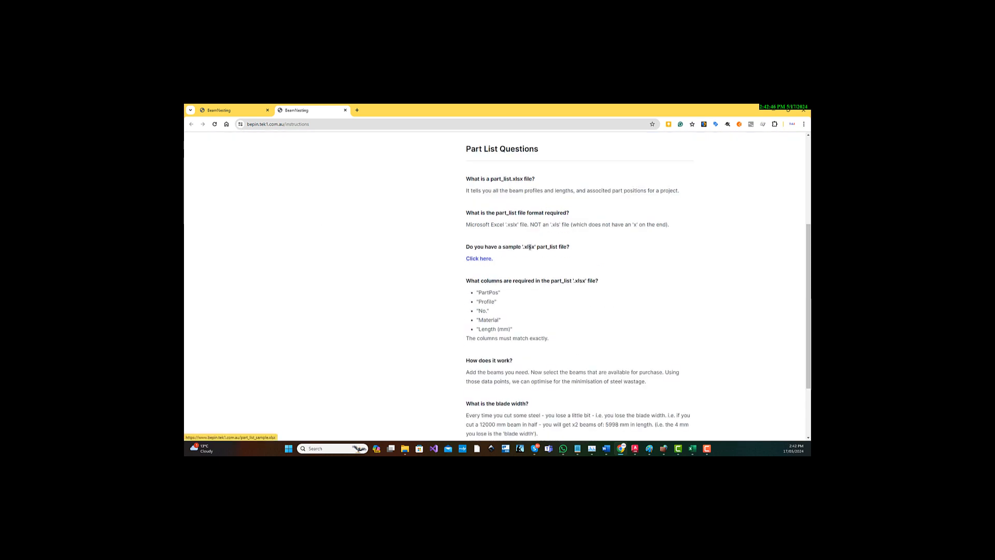
{"action": "left_click_drag", "start_coordinate": [522, 247], "coordinate": [535, 249]}
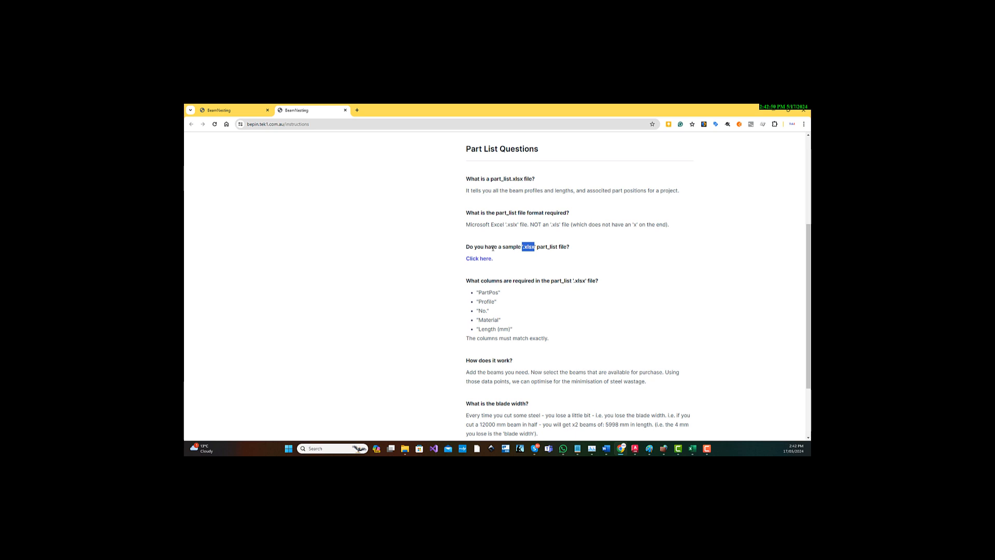
{"action": "left_click", "coordinate": [253, 112]}
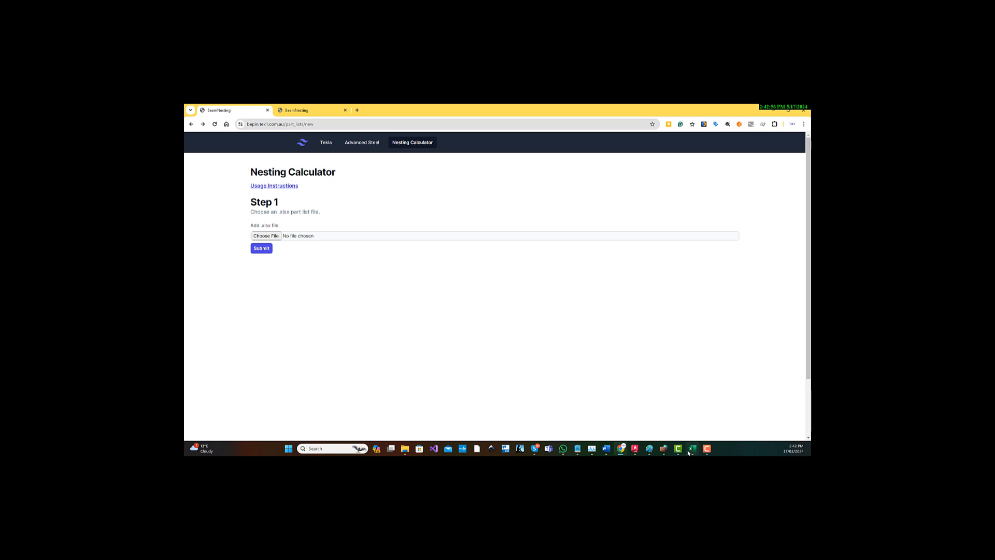
Switch to Excel, look through the part rows below the headers, and return to the Nesting Calculator in Chrome.
{"action": "left_click", "coordinate": [689, 415]}
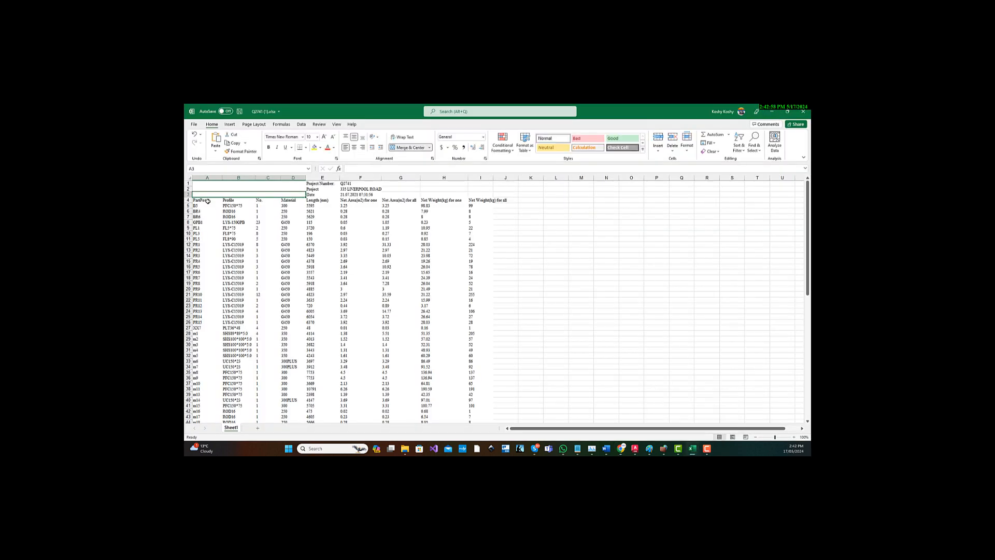
{"action": "left_click_drag", "start_coordinate": [203, 206], "coordinate": [460, 374]}
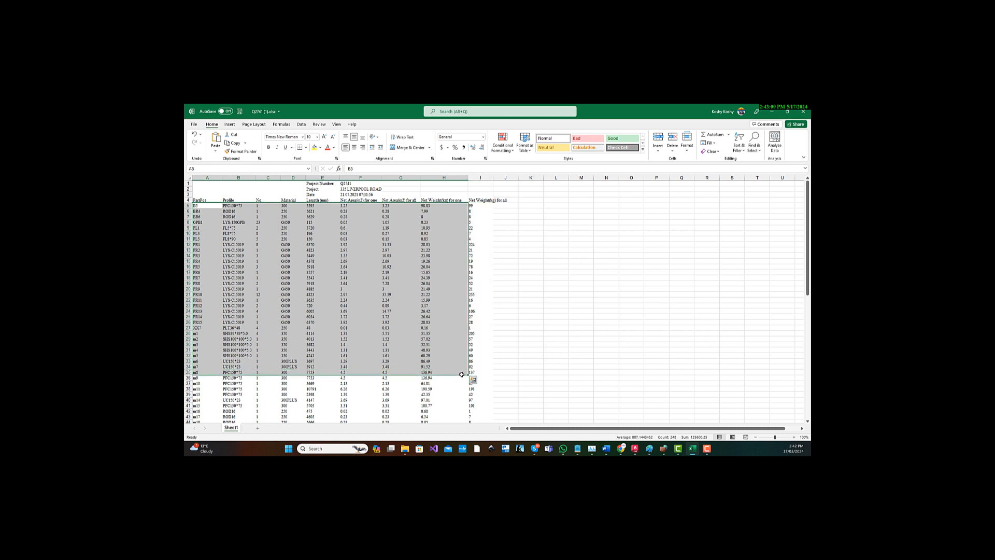
{"action": "scroll", "coordinate": [460, 374], "scroll_direction": "down", "scroll_amount": 9}
{"action": "scroll", "coordinate": [231, 288], "scroll_direction": "up", "scroll_amount": 9}
{"action": "left_click", "coordinate": [262, 229]}
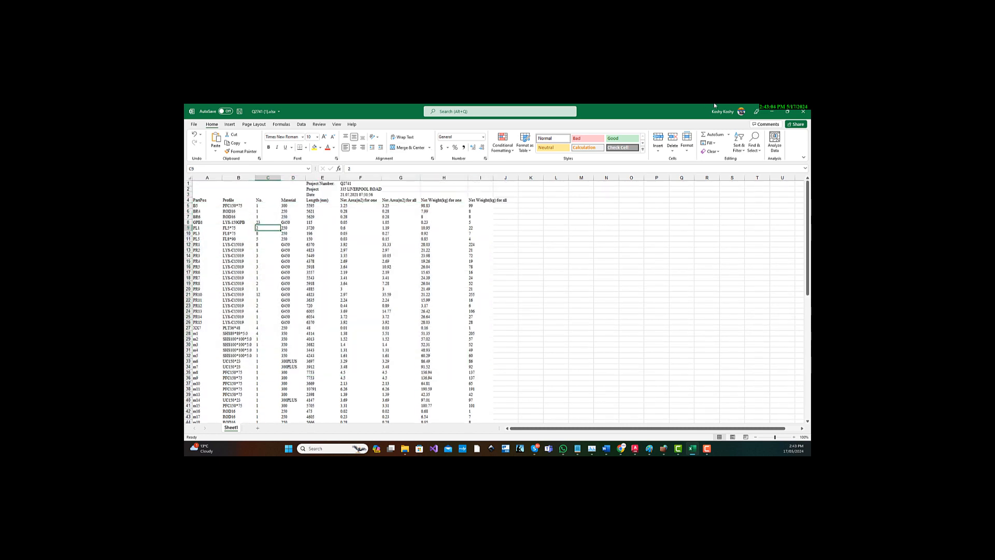
{"action": "left_click", "coordinate": [773, 111]}
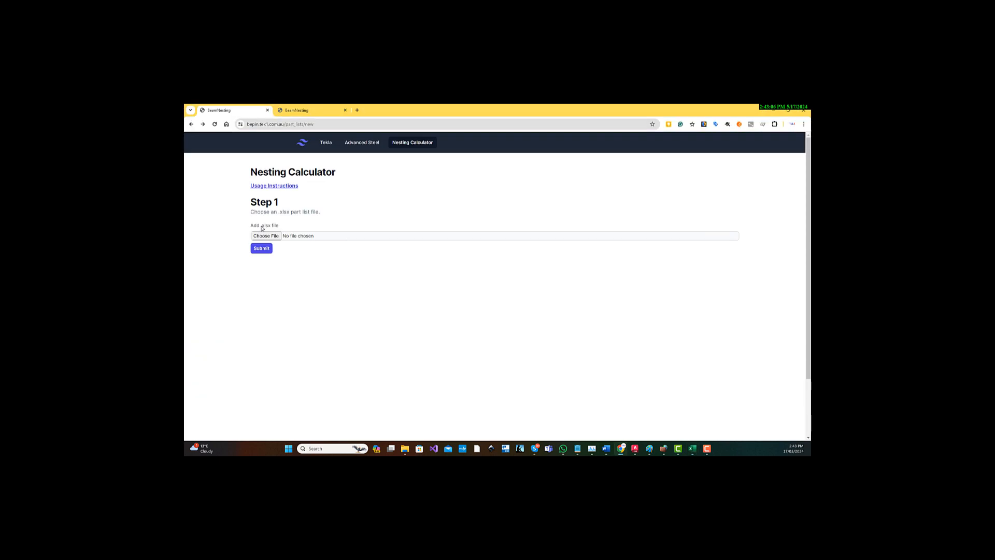
Choose Q2741 (1) (1).xlsx from the Downloads folder as the part list file and submit it.
{"action": "left_click", "coordinate": [274, 238]}
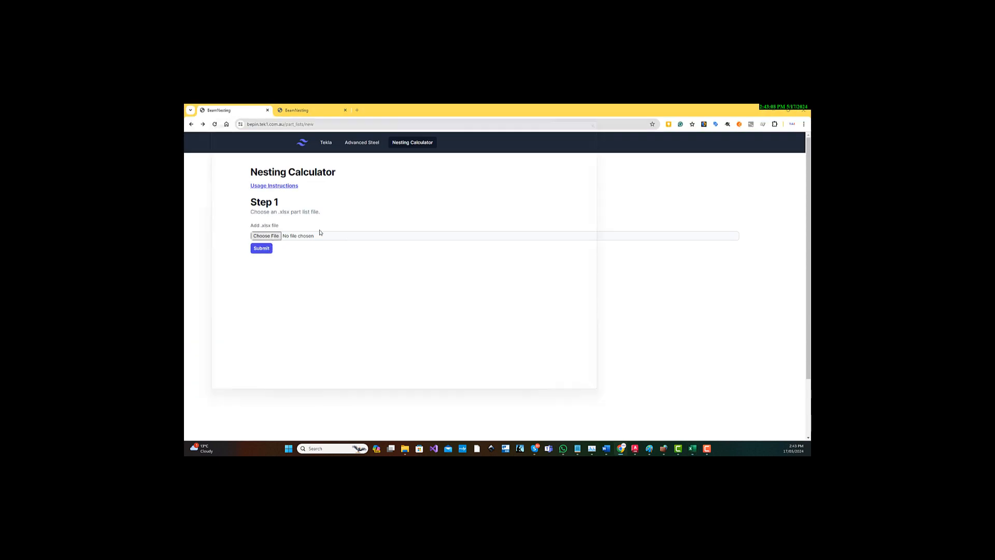
{"action": "scroll", "coordinate": [217, 187], "scroll_direction": "up", "scroll_amount": 1}
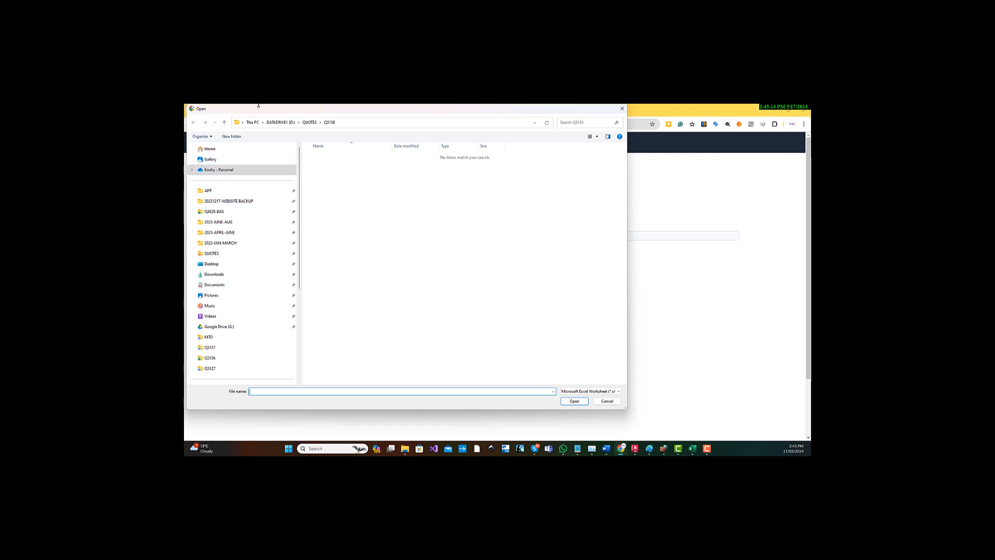
{"action": "scroll", "coordinate": [228, 244], "scroll_direction": "down", "scroll_amount": 4}
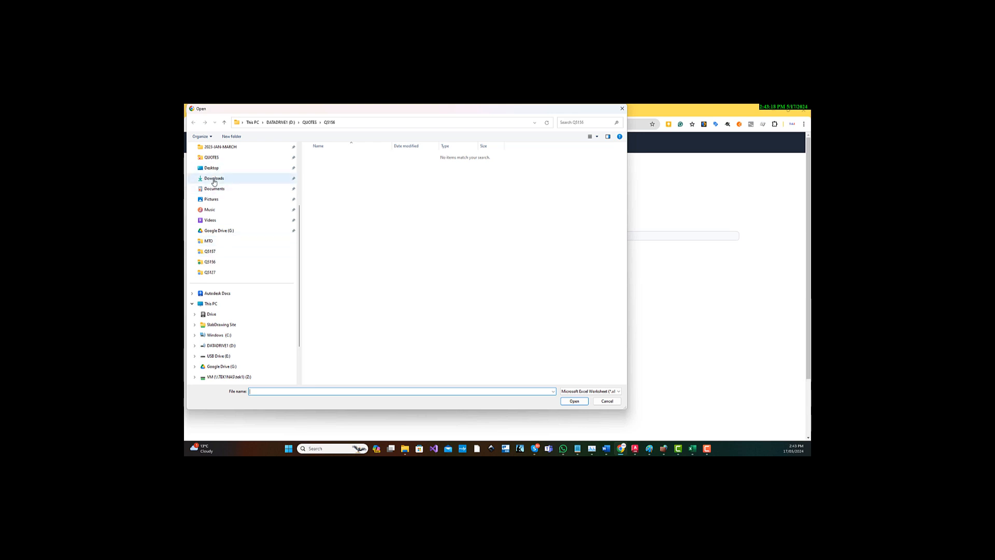
{"action": "left_click", "coordinate": [213, 178]}
{"action": "double_click", "coordinate": [332, 164]}
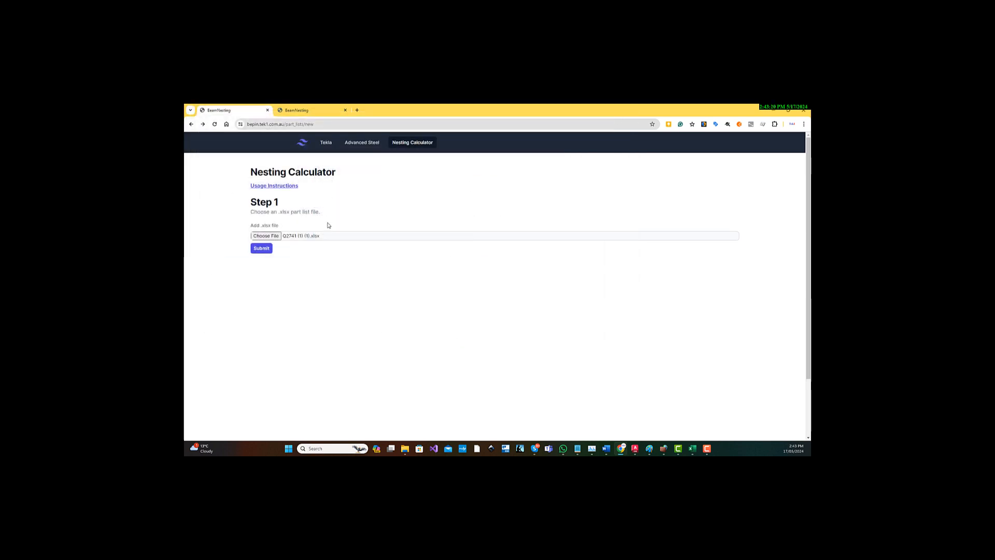
Review the submitted part list under Step 2, from the instruction line through all PFC150*75 rows.
{"action": "scroll", "coordinate": [293, 293], "scroll_direction": "down", "scroll_amount": 3}
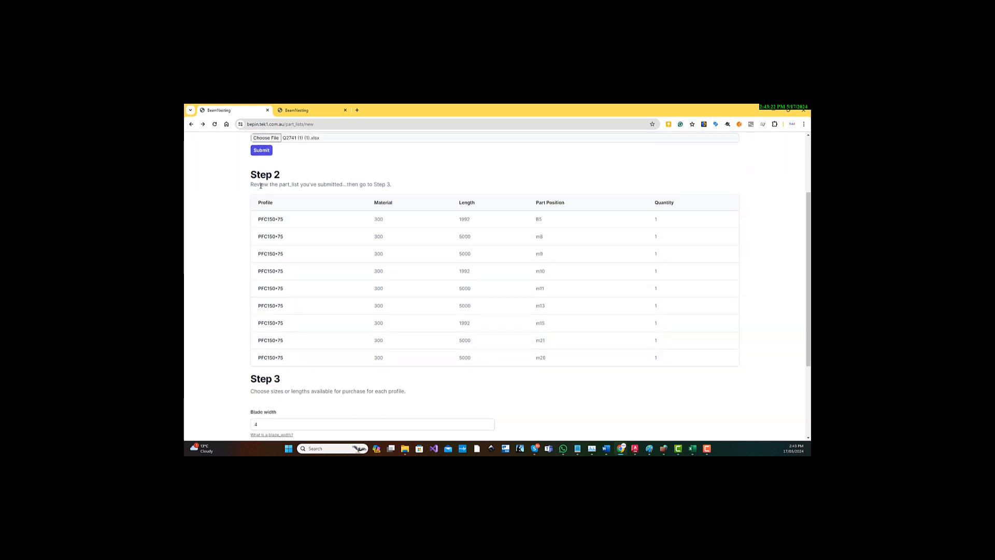
{"action": "left_click_drag", "start_coordinate": [248, 186], "coordinate": [410, 187]}
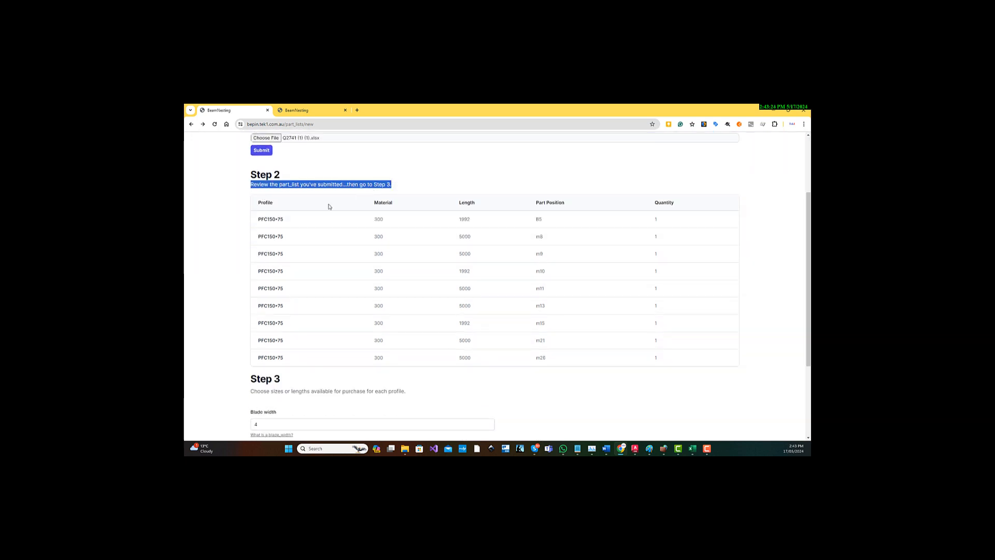
{"action": "left_click_drag", "start_coordinate": [271, 219], "coordinate": [671, 362]}
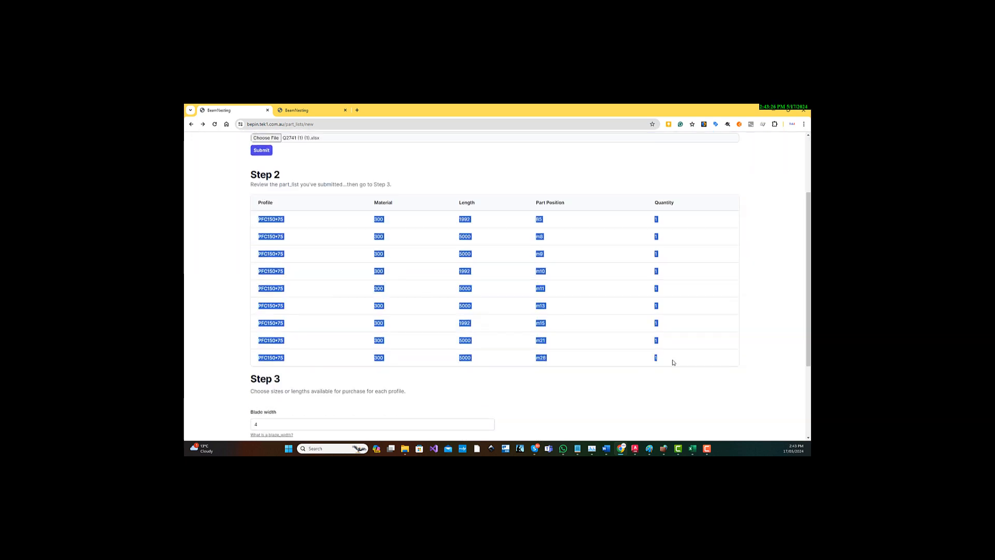
Examine the profile and length of the first part row in Step 2 and the Step 3 options below the table.
{"action": "left_click", "coordinate": [517, 343]}
{"action": "scroll", "coordinate": [418, 318], "scroll_direction": "up", "scroll_amount": 2}
{"action": "scroll", "coordinate": [418, 317], "scroll_direction": "down", "scroll_amount": 3}
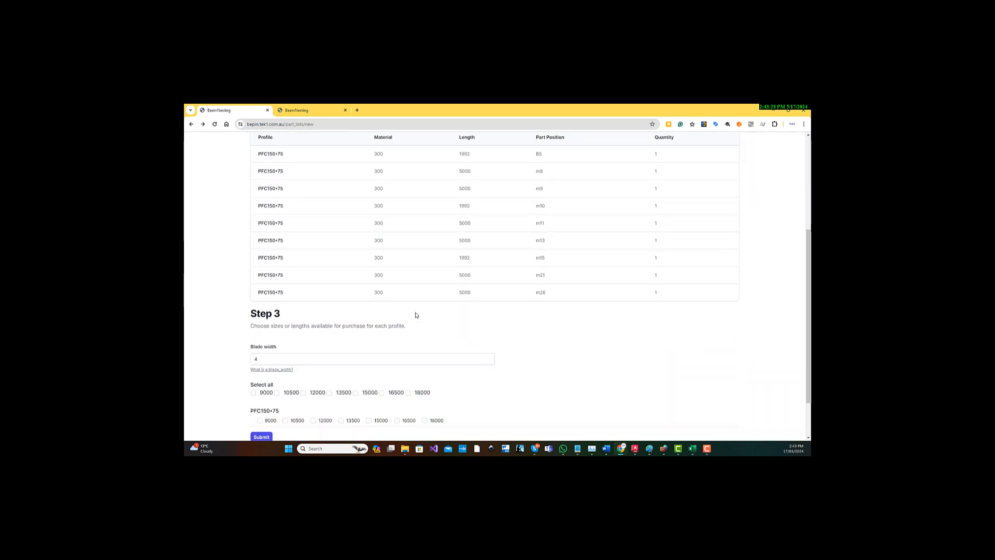
{"action": "scroll", "coordinate": [416, 315], "scroll_direction": "up", "scroll_amount": 2}
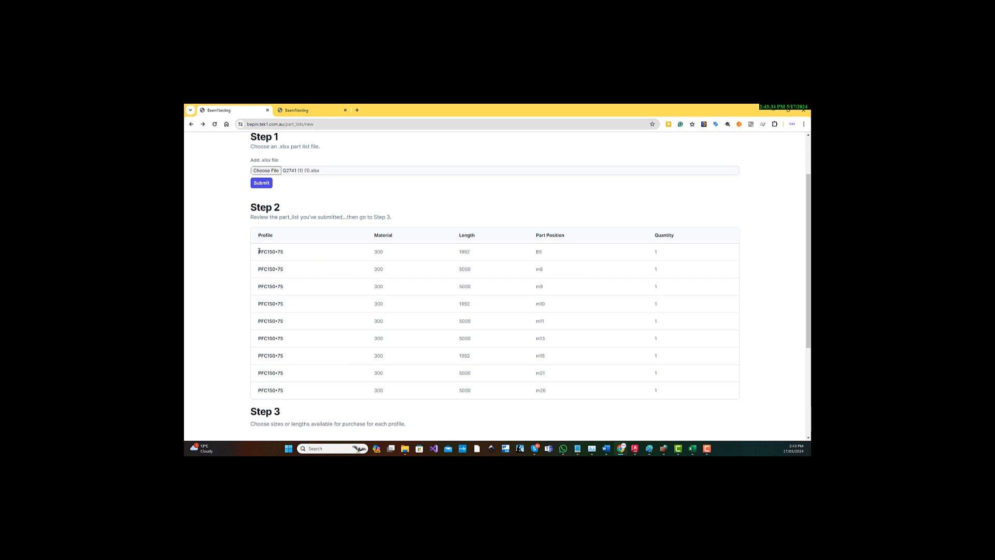
{"action": "left_click_drag", "start_coordinate": [259, 252], "coordinate": [291, 254]}
{"action": "left_click_drag", "start_coordinate": [463, 252], "coordinate": [467, 252]}
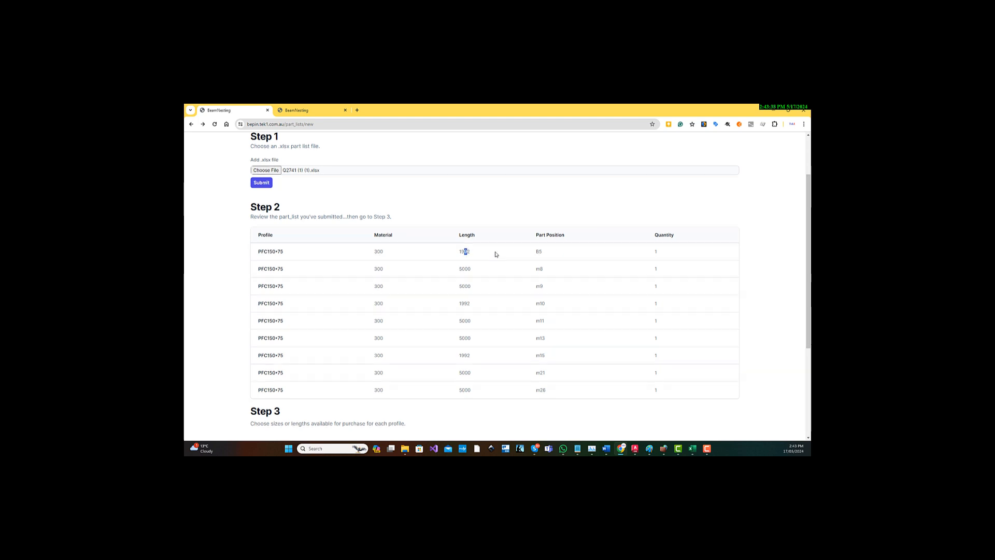
{"action": "scroll", "coordinate": [493, 254], "scroll_direction": "down", "scroll_amount": 3}
{"action": "scroll", "coordinate": [495, 256], "scroll_direction": "down", "scroll_amount": 2}
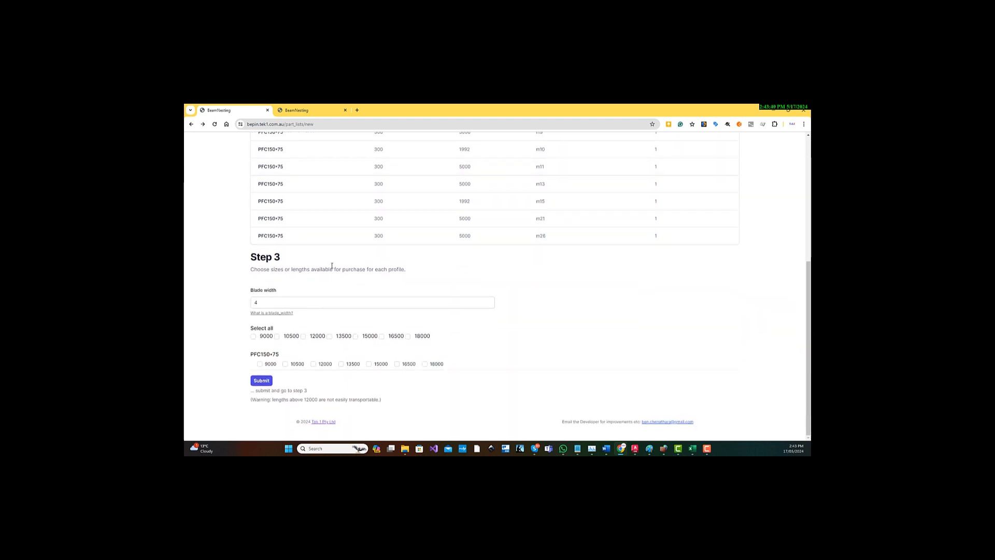
Try 15000 and 12000 as the purchase length for profile PFC150*75 in Step 3, clearing each one again.
{"action": "left_click_drag", "start_coordinate": [259, 270], "coordinate": [322, 271]}
{"action": "left_click", "coordinate": [286, 271]}
{"action": "left_click_drag", "start_coordinate": [250, 356], "coordinate": [295, 356]}
{"action": "left_click", "coordinate": [369, 364]}
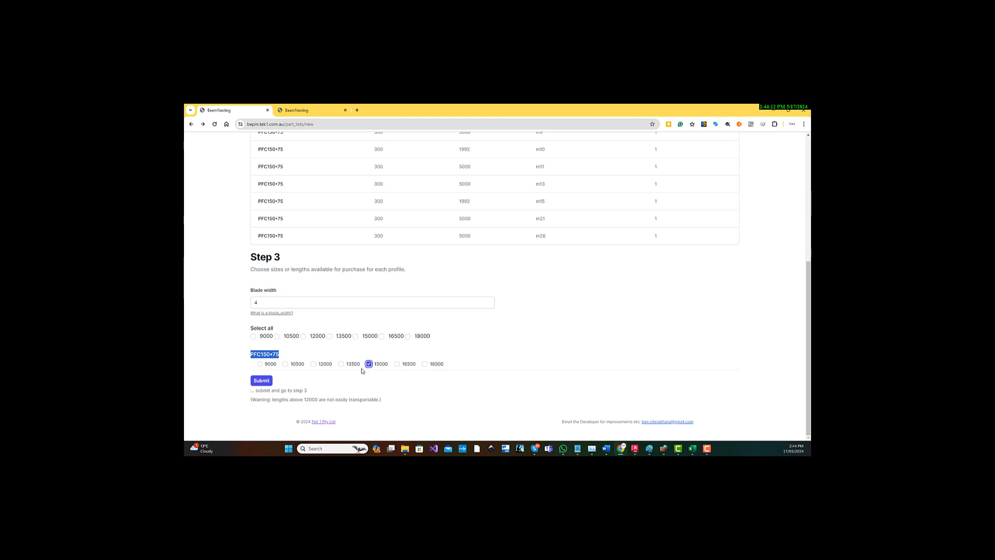
{"action": "left_click", "coordinate": [378, 365]}
{"action": "left_click", "coordinate": [314, 365]}
{"action": "left_click", "coordinate": [313, 364]}
Toggle the 12000 option for all profiles on and off, and choose 12000 as the purchase length for PFC150*75 alone.
{"action": "left_click_drag", "start_coordinate": [248, 354], "coordinate": [288, 353]}
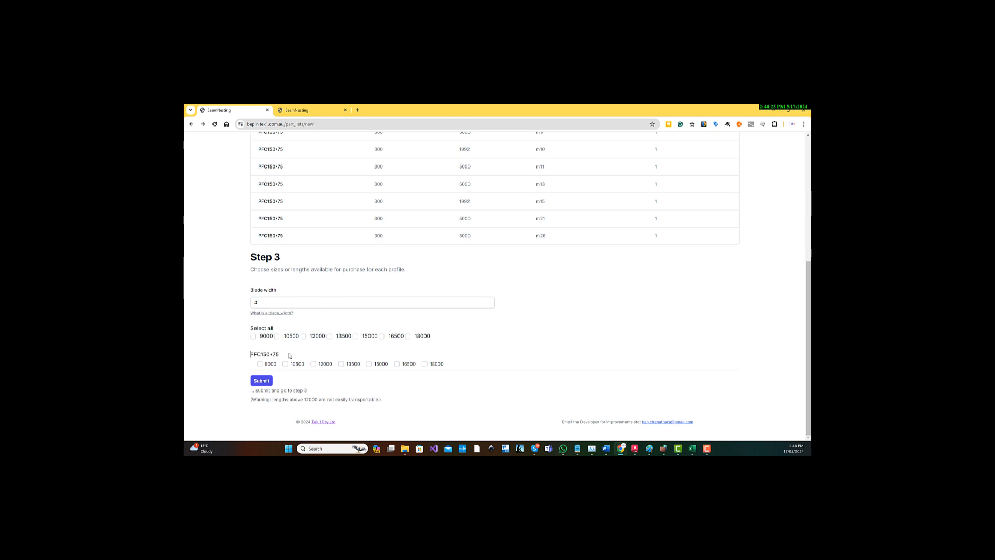
{"action": "left_click", "coordinate": [314, 337]}
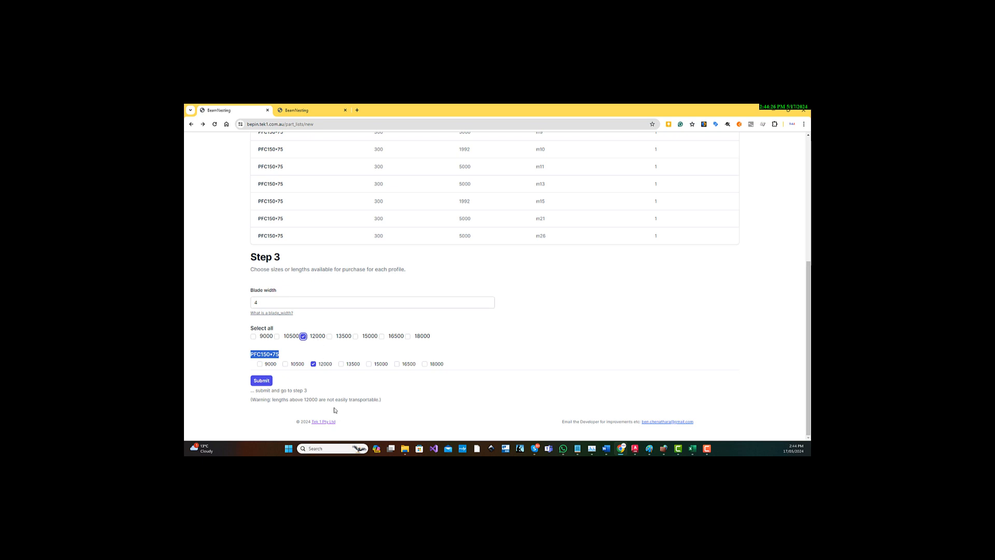
{"action": "left_click", "coordinate": [318, 338]}
{"action": "left_click", "coordinate": [322, 366]}
{"action": "double_click", "coordinate": [265, 353]}
Try adding 10500 and 9000 as further purchase lengths for PFC150*75, and clear both again.
{"action": "left_click", "coordinate": [285, 364]}
{"action": "left_click", "coordinate": [261, 364]}
{"action": "left_click", "coordinate": [295, 365]}
{"action": "left_click", "coordinate": [268, 365]}
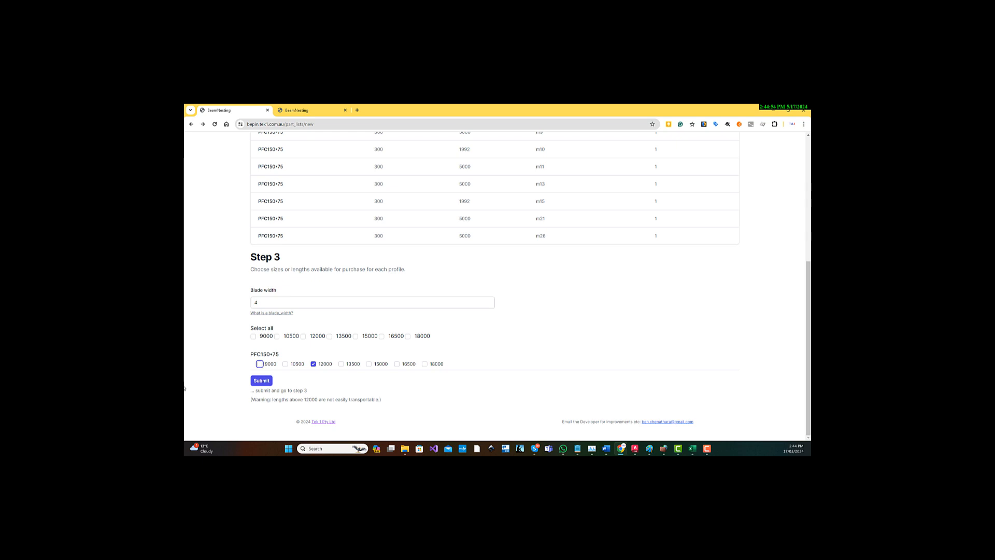
Submit the Step 3 purchase length selection and go to Step 4.
{"action": "scroll", "coordinate": [354, 303], "scroll_direction": "up", "scroll_amount": 3}
{"action": "scroll", "coordinate": [355, 302], "scroll_direction": "down", "scroll_amount": 3}
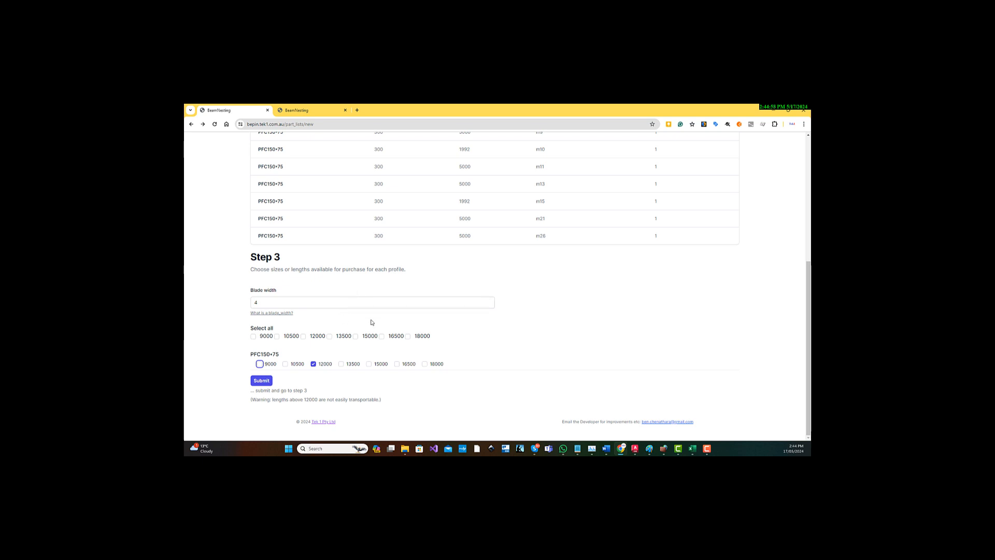
{"action": "left_click", "coordinate": [254, 382]}
{"action": "scroll", "coordinate": [257, 381], "scroll_direction": "down", "scroll_amount": 3}
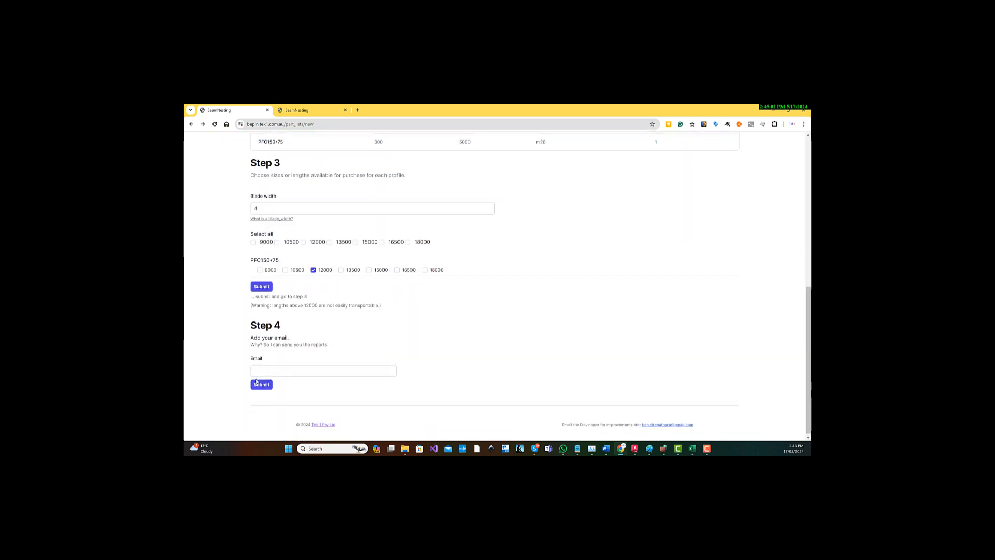
Fill in the email address for receiving the reports in Step 4, submit it, and read the submission notice.
{"action": "left_click_drag", "start_coordinate": [250, 319], "coordinate": [307, 342]}
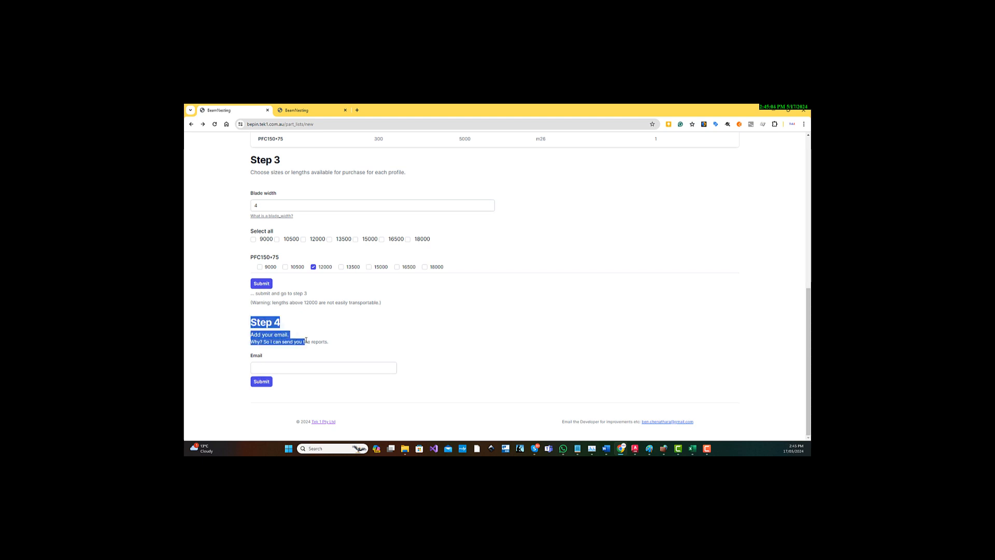
{"action": "left_click", "coordinate": [298, 338]}
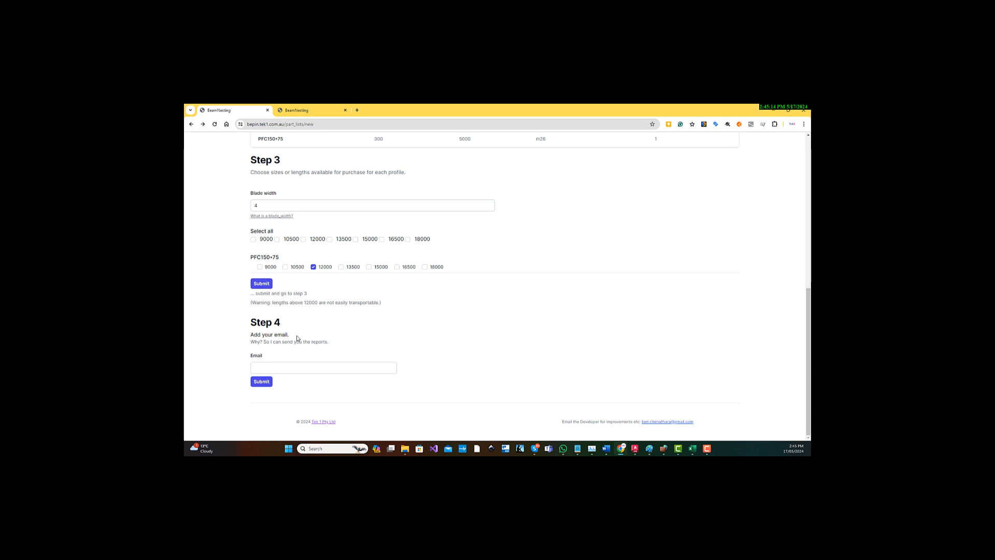
{"action": "left_click", "coordinate": [294, 365]}
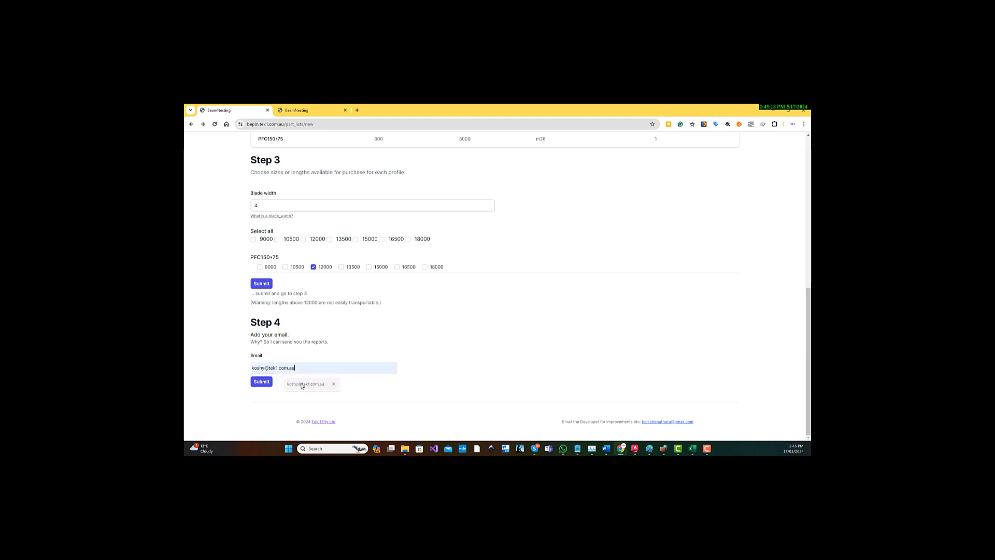
{"action": "left_click", "coordinate": [304, 385]}
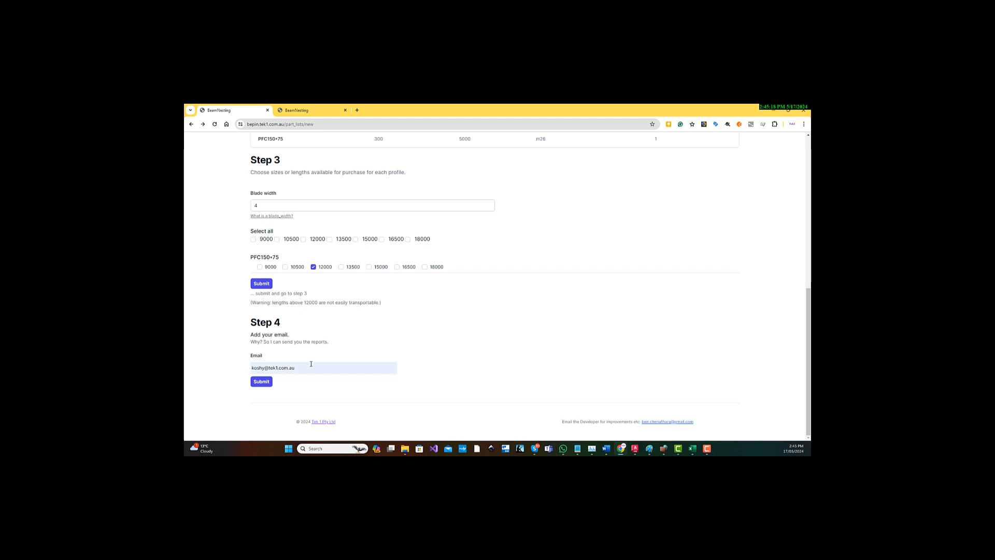
{"action": "left_click", "coordinate": [257, 384]}
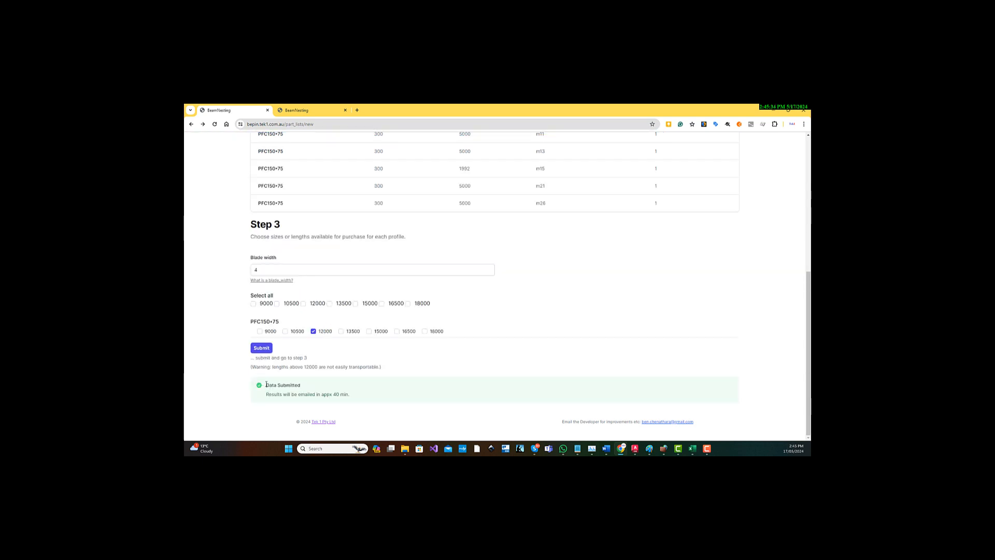
{"action": "left_click_drag", "start_coordinate": [266, 386], "coordinate": [355, 398]}
{"action": "left_click_drag", "start_coordinate": [251, 321], "coordinate": [286, 324]}
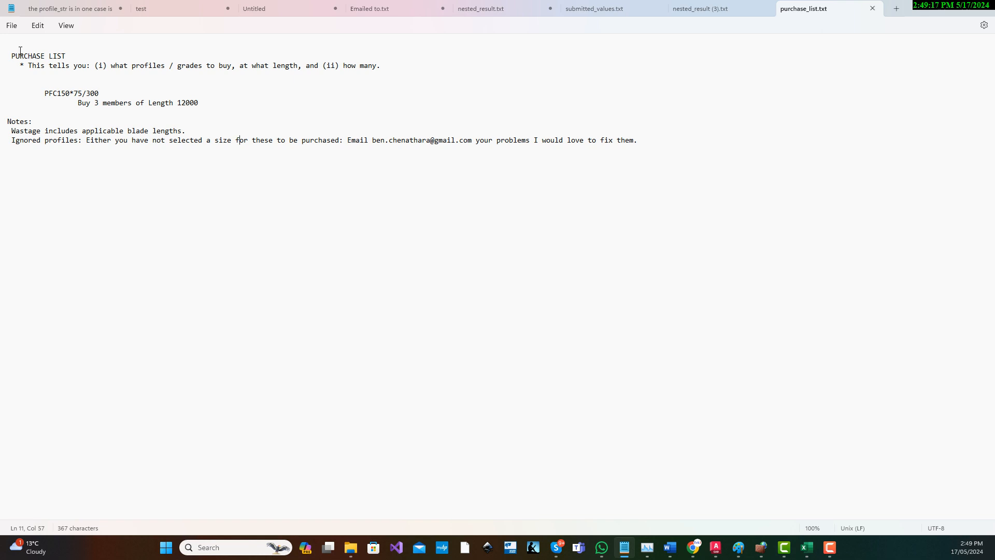
Examine which profile and grade to buy, at what length and how many, in purchase_list.txt.
{"action": "left_click_drag", "start_coordinate": [11, 55], "coordinate": [65, 53]}
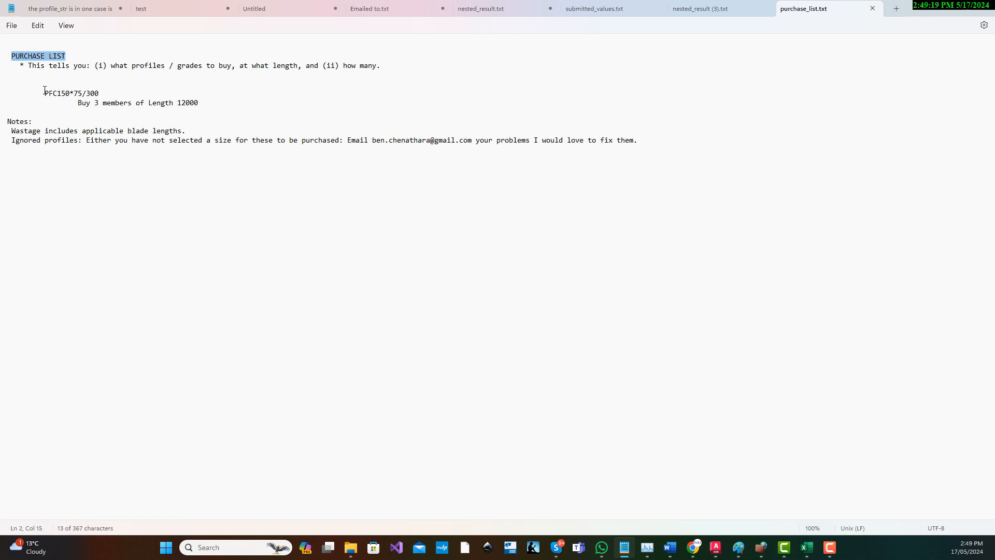
{"action": "left_click_drag", "start_coordinate": [128, 66], "coordinate": [163, 73]}
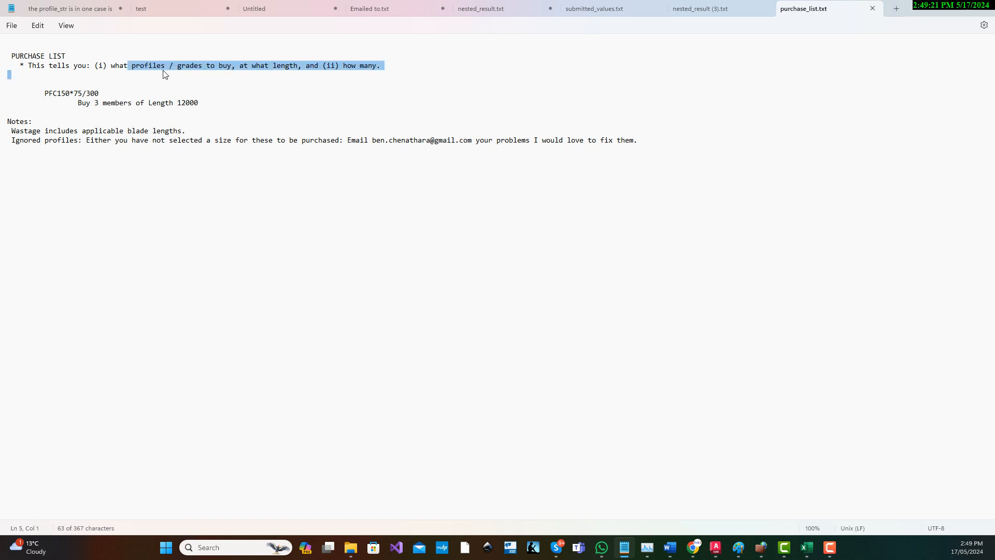
{"action": "left_click", "coordinate": [168, 76]}
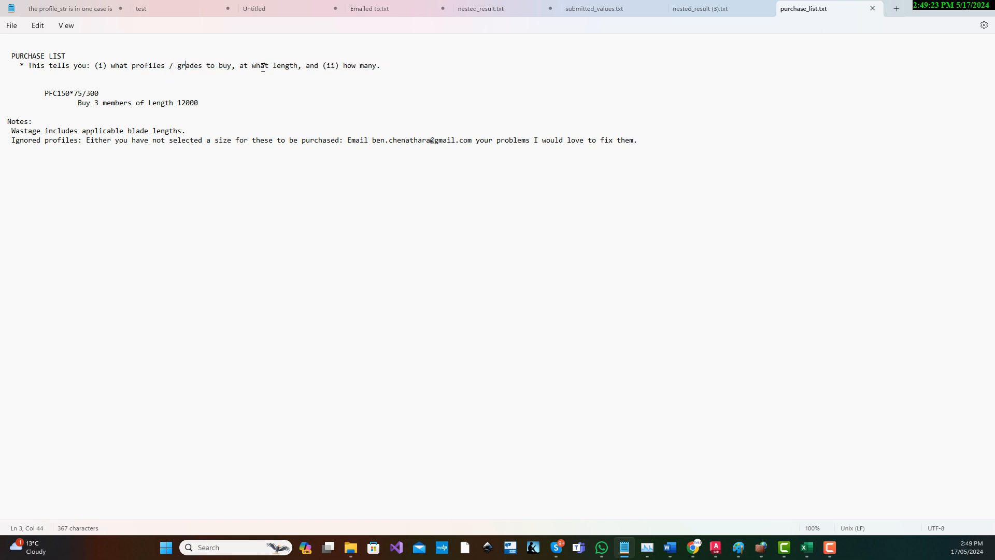
{"action": "left_click", "coordinate": [409, 63]}
{"action": "left_click_drag", "start_coordinate": [41, 93], "coordinate": [117, 95]}
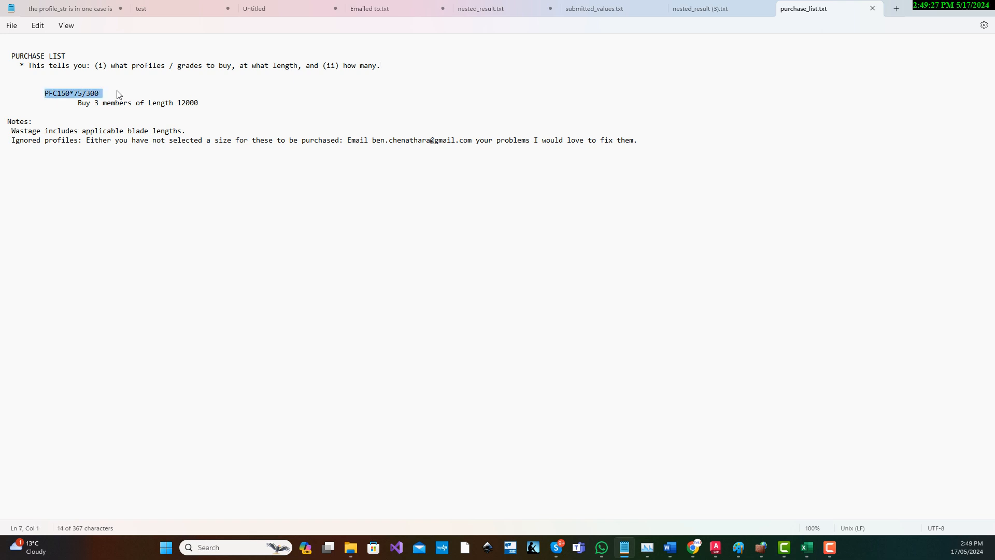
{"action": "left_click", "coordinate": [147, 94]}
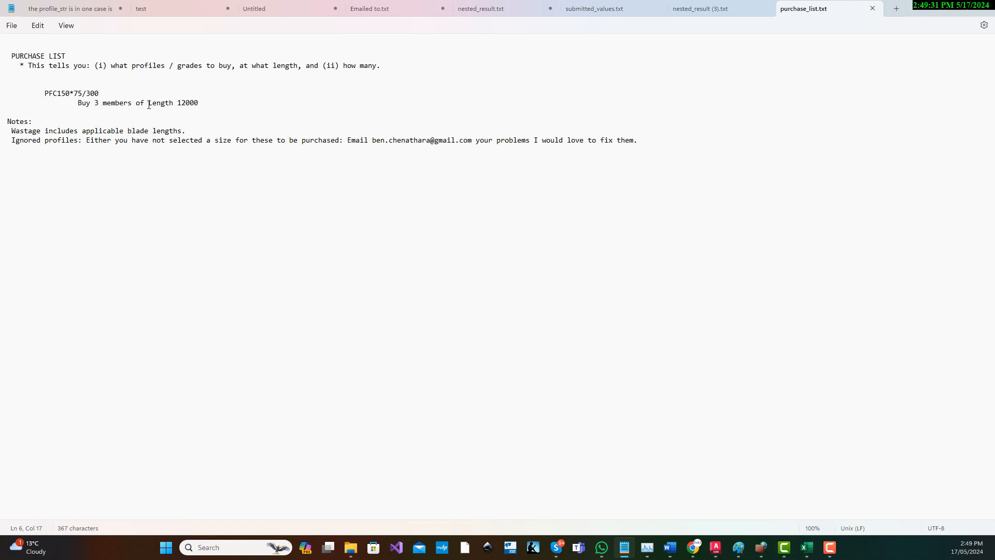
{"action": "double_click", "coordinate": [184, 103]}
{"action": "left_click_drag", "start_coordinate": [42, 97], "coordinate": [117, 98]}
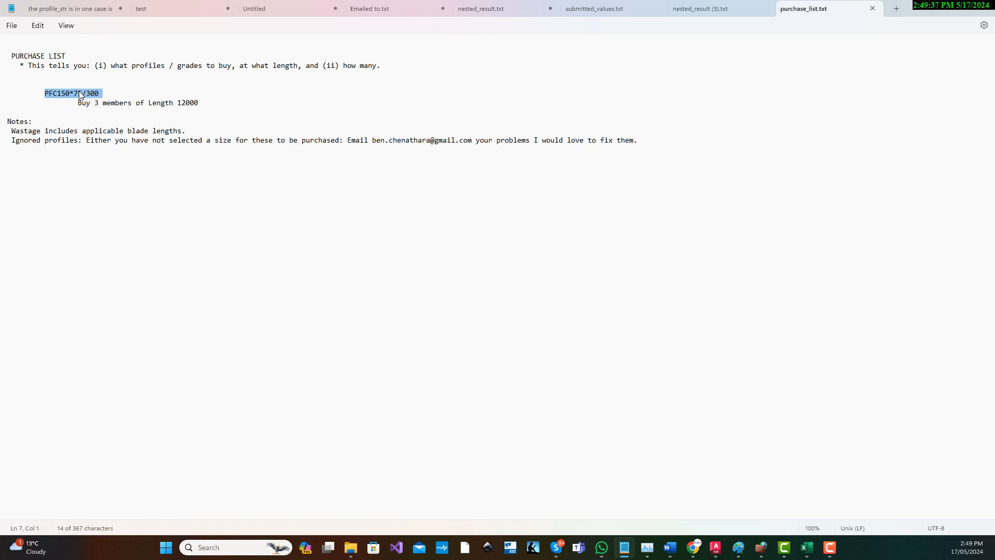
{"action": "left_click", "coordinate": [169, 96]}
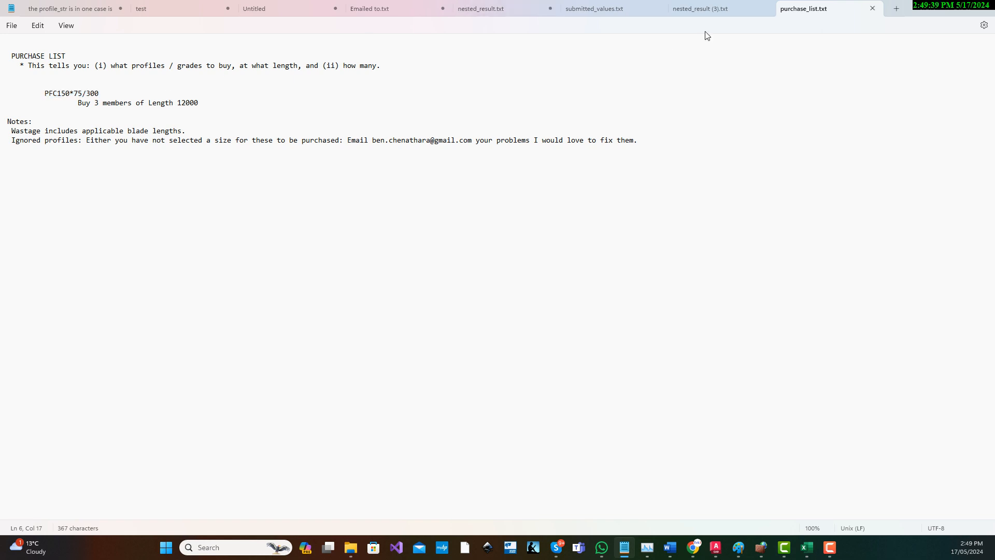
Open nested_result (3).txt and examine the profile, stock length and first beam listed under cut #1.
{"action": "left_click", "coordinate": [716, 8]}
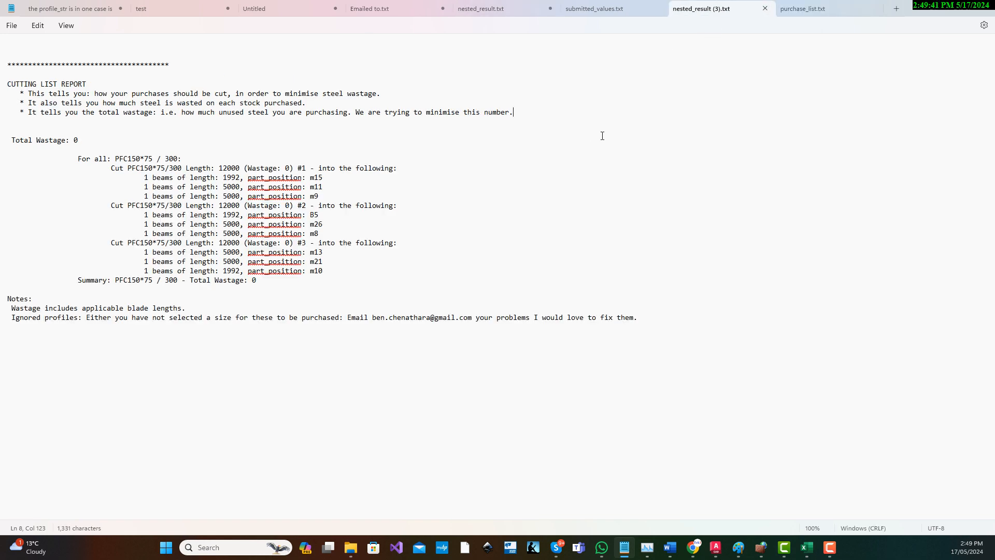
{"action": "left_click", "coordinate": [594, 130]}
{"action": "left_click_drag", "start_coordinate": [128, 169], "coordinate": [178, 168]}
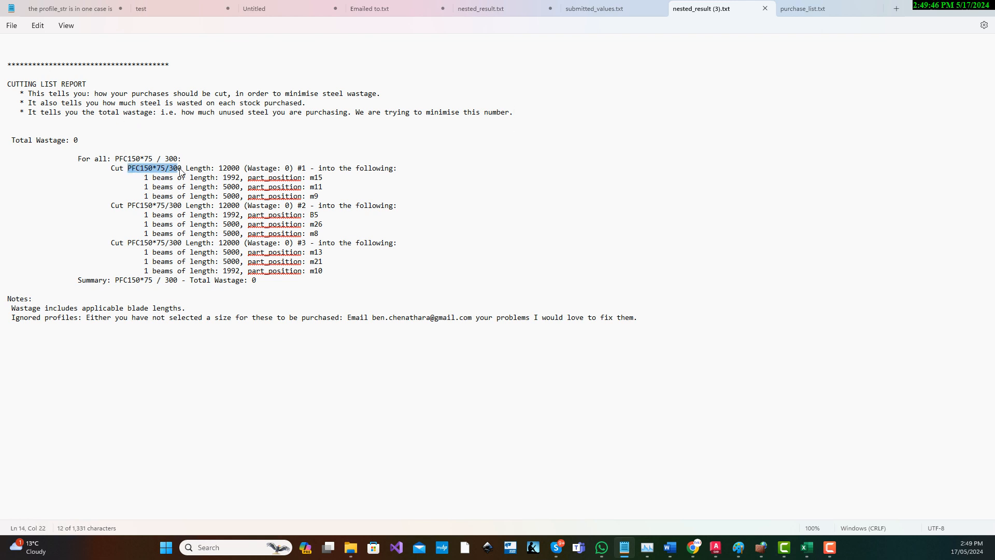
{"action": "left_click", "coordinate": [232, 169]}
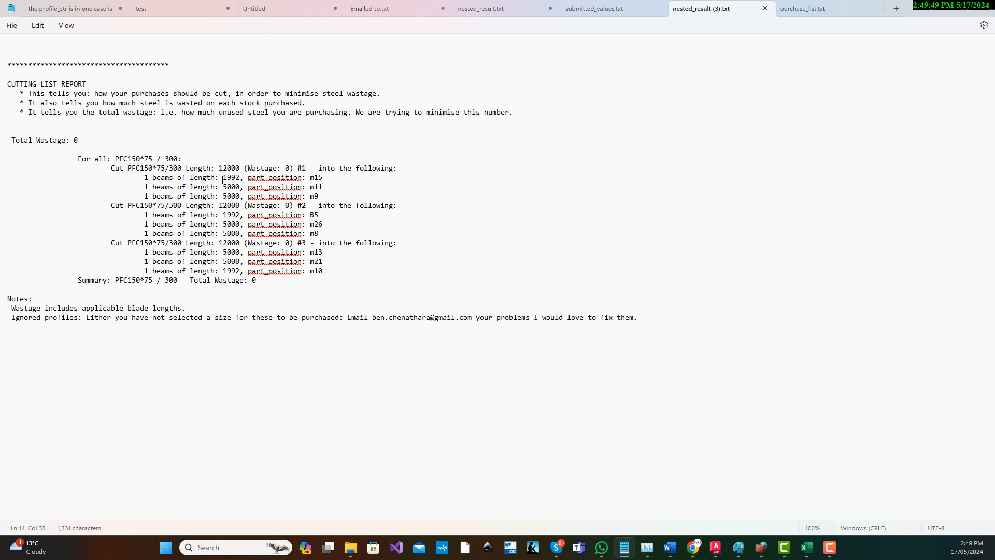
{"action": "left_click", "coordinate": [316, 179]}
{"action": "left_click_drag", "start_coordinate": [4, 179], "coordinate": [19, 183]}
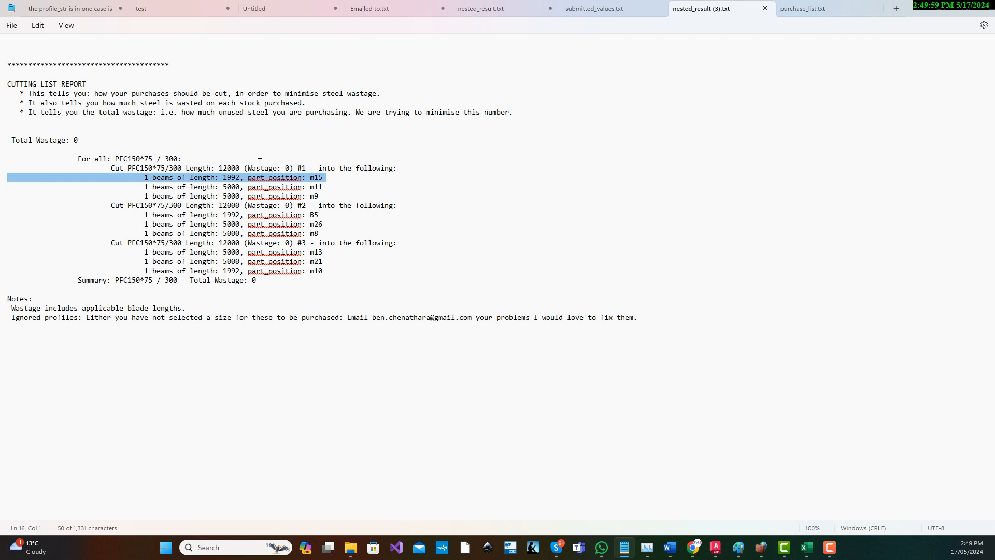
Examine the wastage of cut #1, the beams nested in each cut, and the PFC150*75 summary line.
{"action": "left_click", "coordinate": [286, 160]}
{"action": "double_click", "coordinate": [286, 169]}
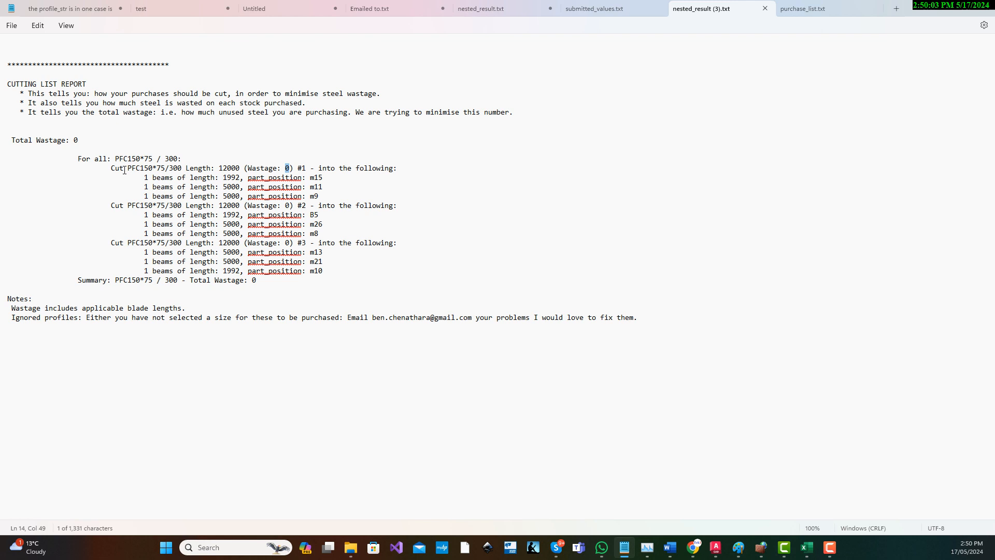
{"action": "left_click_drag", "start_coordinate": [124, 171], "coordinate": [165, 170]}
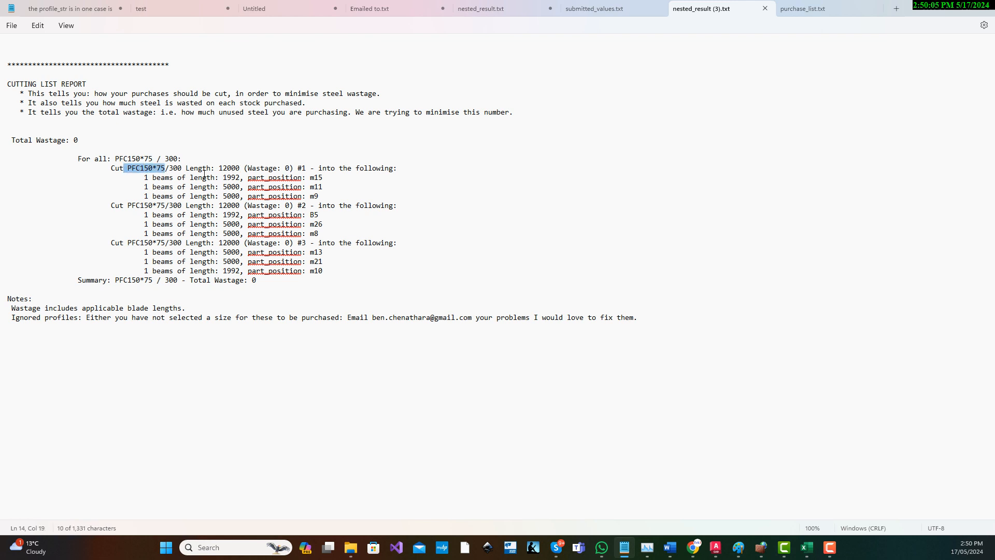
{"action": "left_click_drag", "start_coordinate": [333, 195], "coordinate": [11, 180]}
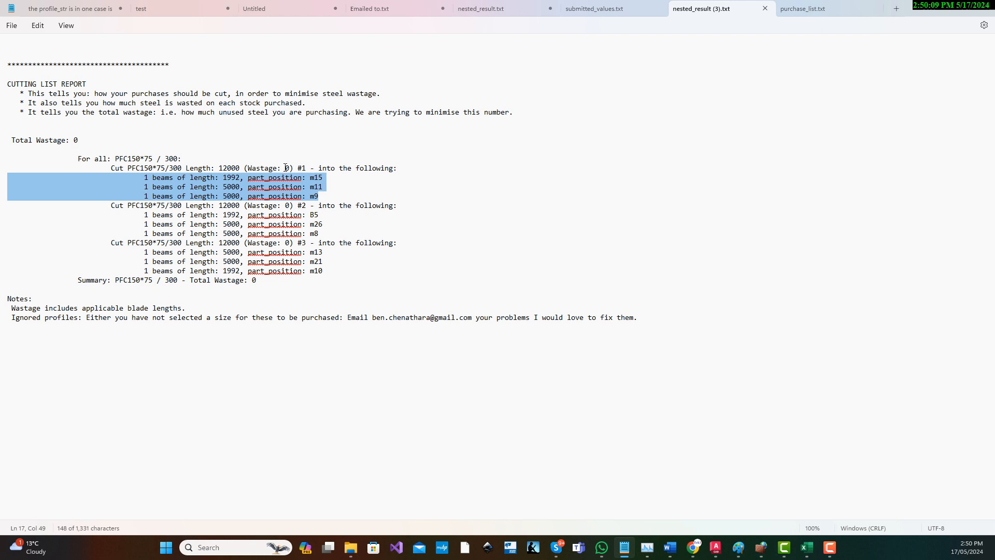
{"action": "left_click", "coordinate": [283, 222]}
{"action": "left_click", "coordinate": [277, 254]}
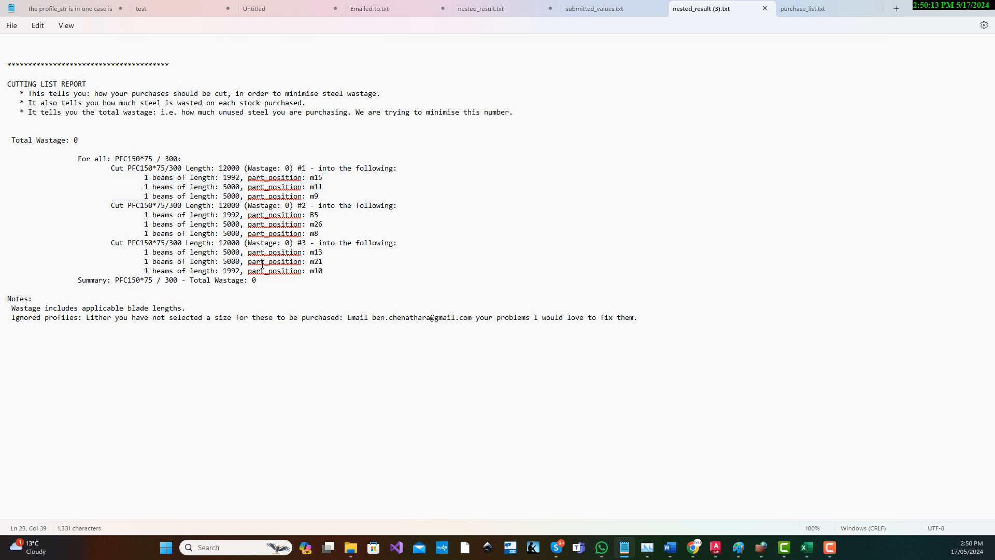
{"action": "left_click", "coordinate": [255, 283]}
Minimize the text reports, return to the Nesting Calculator in Chrome, and highlight the blade width value in Step 3.
{"action": "key", "text": "F10"}
{"action": "left_click", "coordinate": [937, 9]}
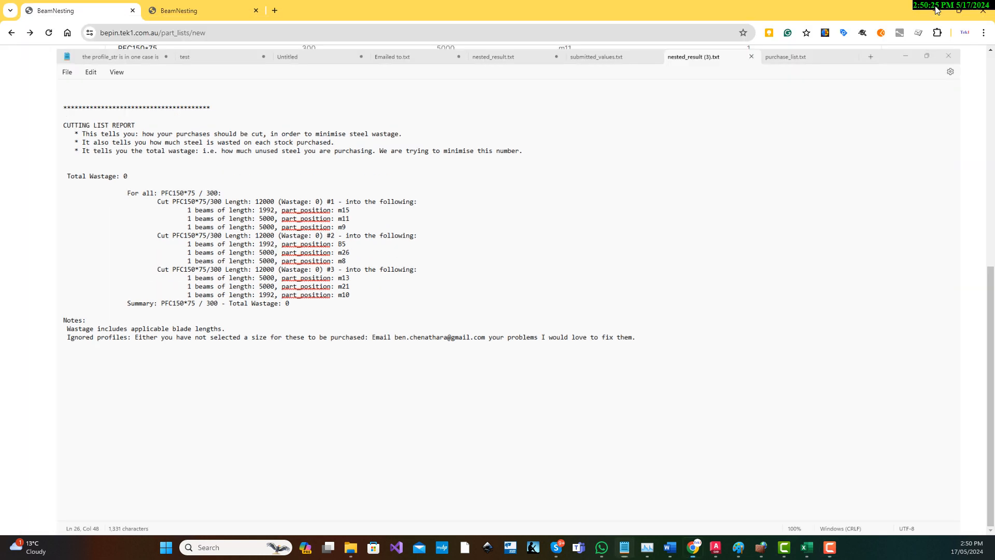
{"action": "left_click", "coordinate": [6, 226]}
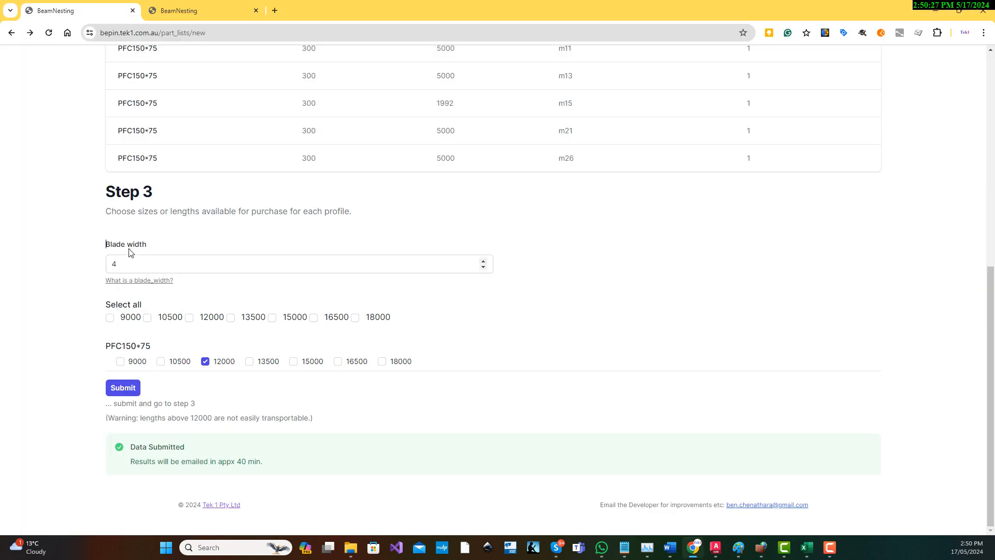
{"action": "left_click_drag", "start_coordinate": [125, 263], "coordinate": [85, 260]}
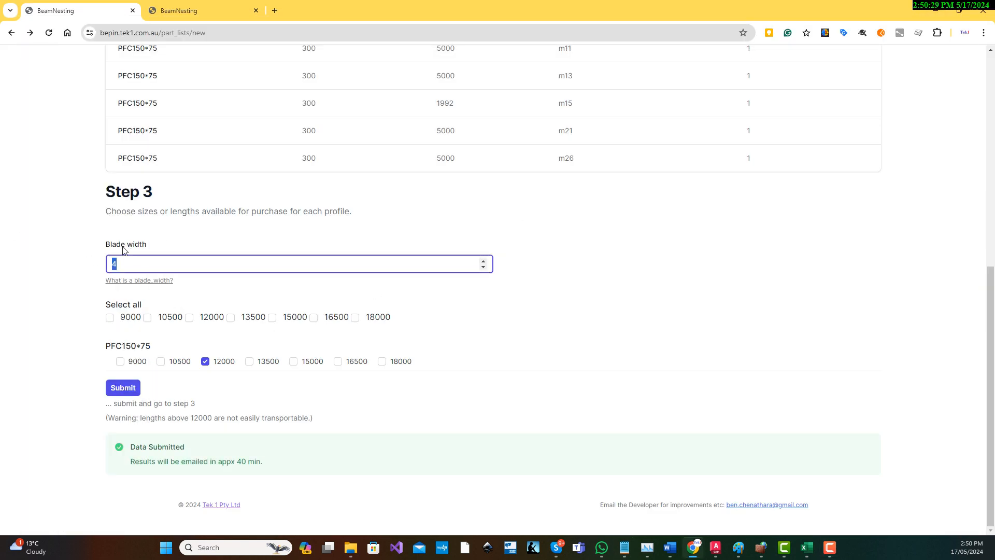